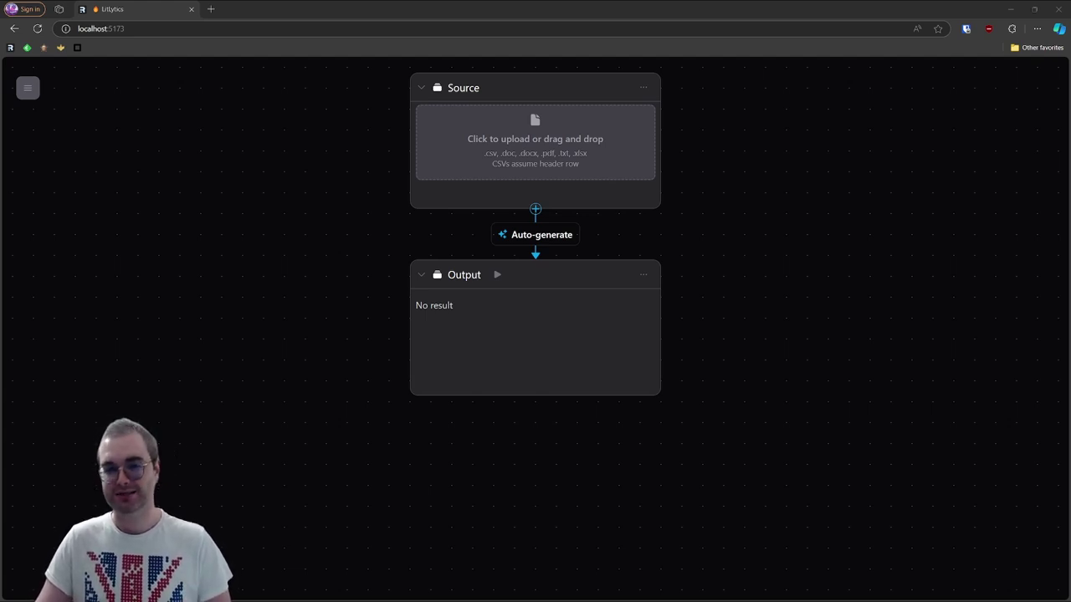
# Start auto-generating a pipeline for the task 'Analyze customer reviews for sentiment and extract complaints from negative reviews.'
pyautogui.click(399, 242)
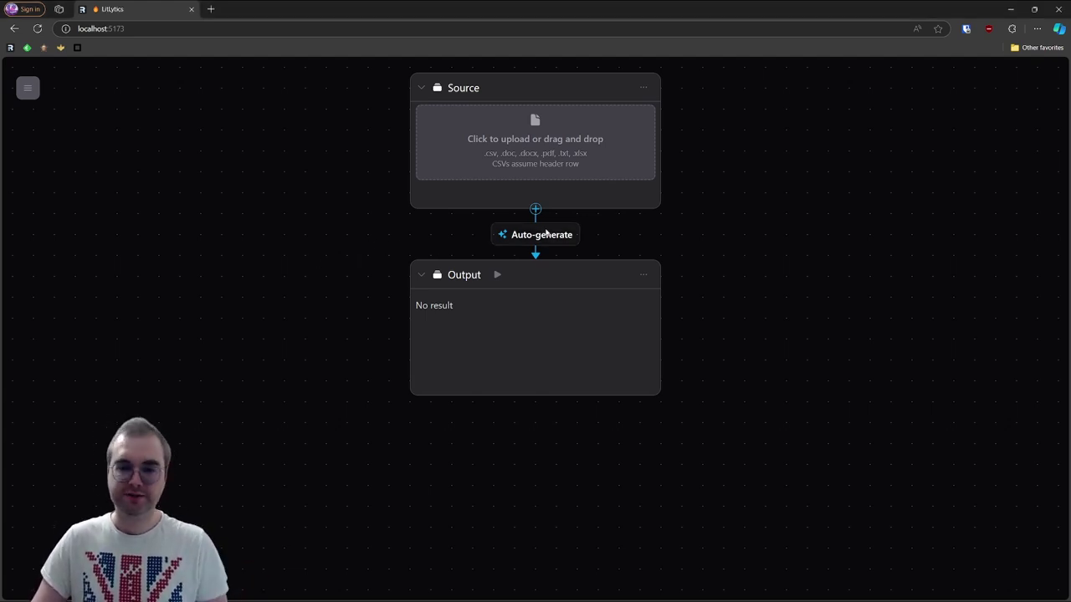
pyautogui.click(543, 235)
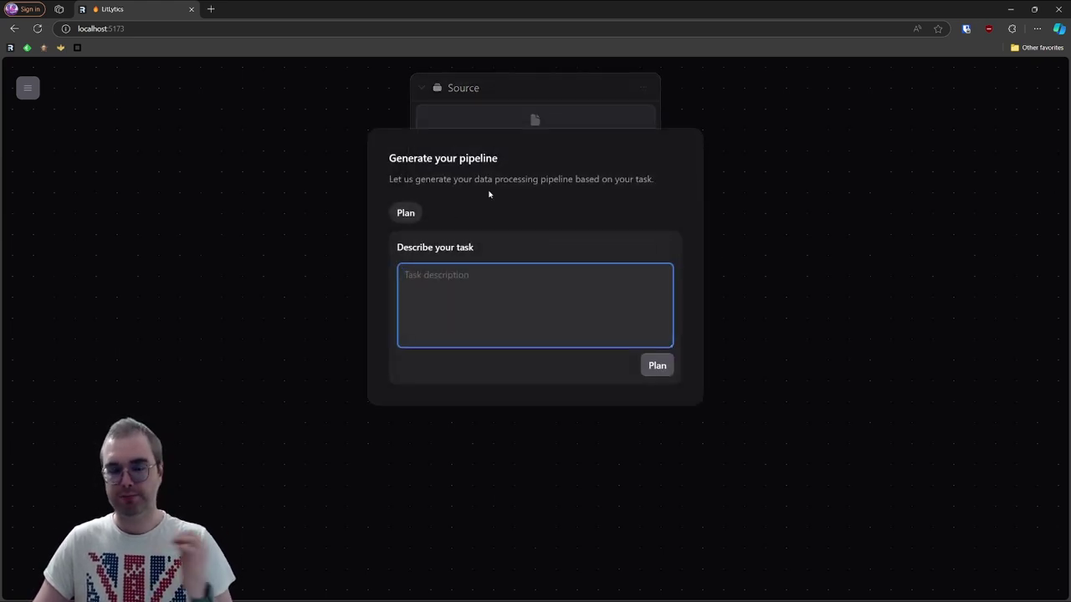
pyautogui.write('Analyze customer reviews for sentiment and extract complaints from negative reviews.')
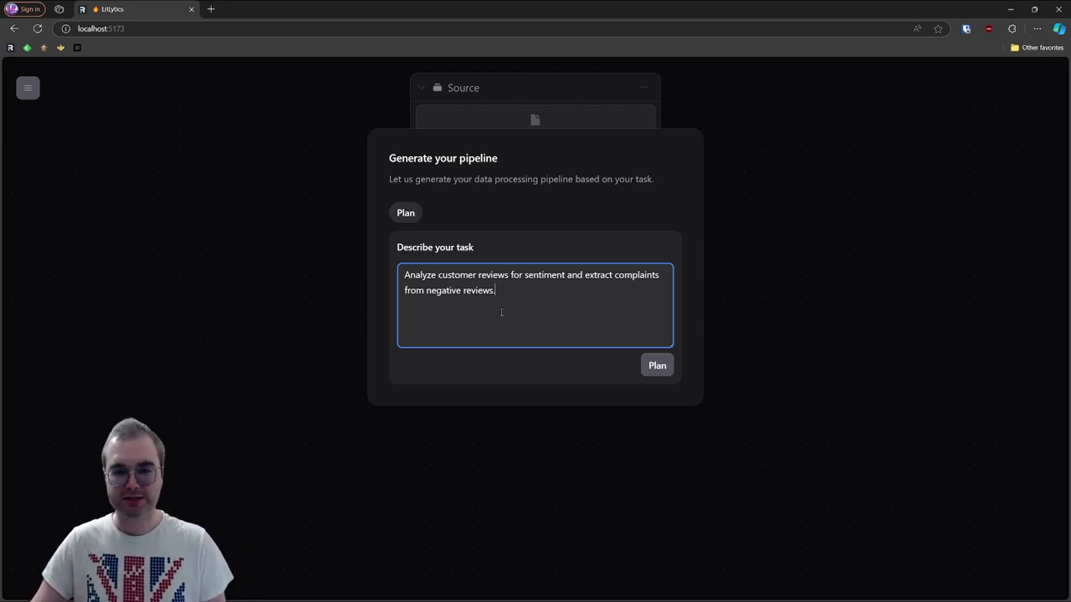
# Generate the suggested plan and refine it to add a Summarize Complaints step after Extract Complaints
pyautogui.click(640, 368)
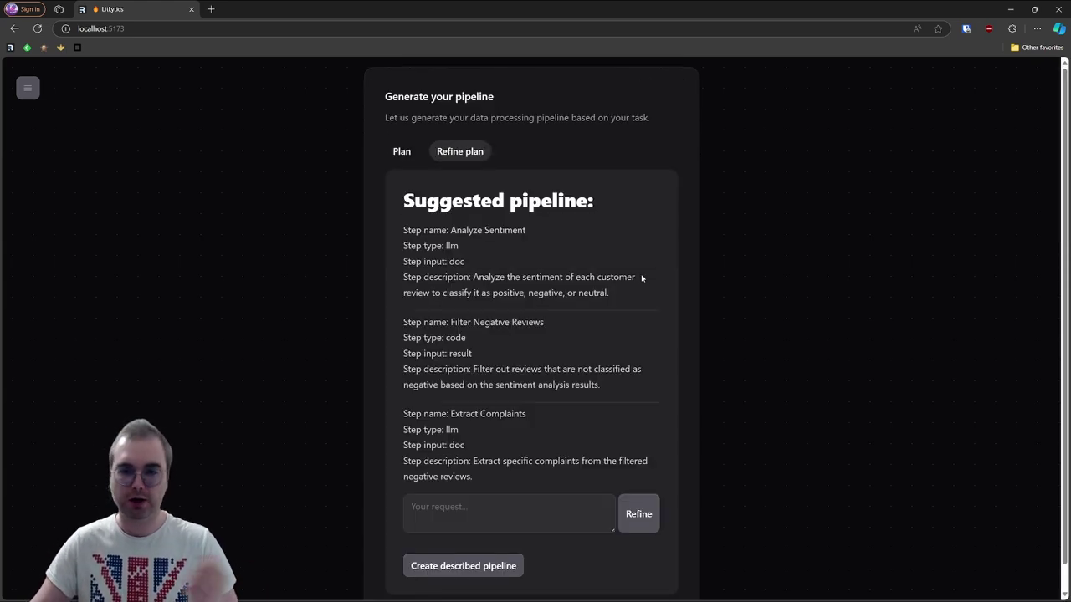
pyautogui.scroll(-1, 567, 224)
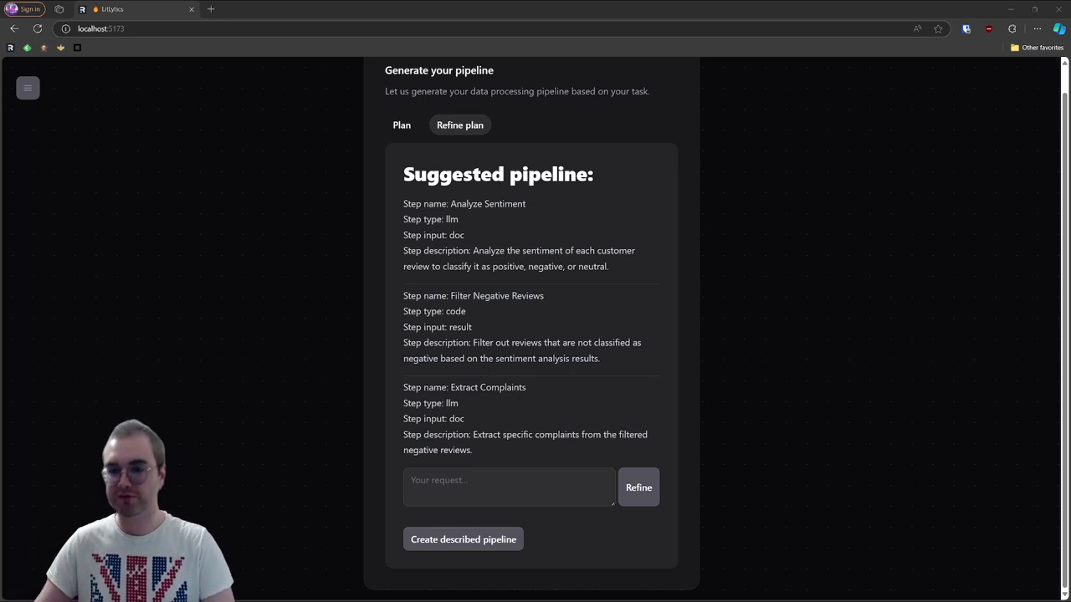
pyautogui.click(518, 483)
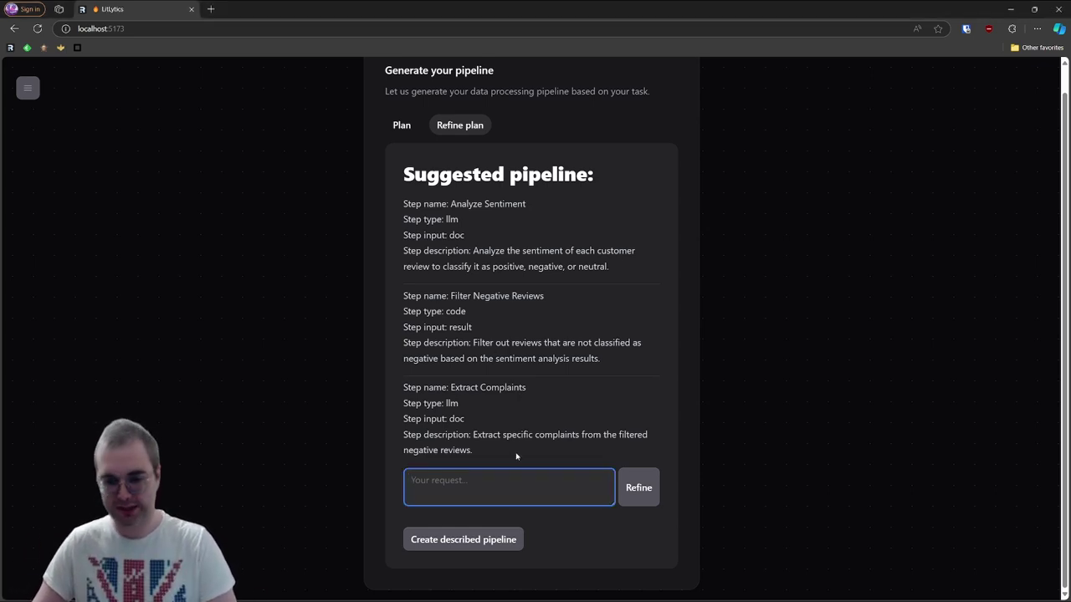
pyautogui.write("Let's add new step after complain extraction to summarize all complaints from previous step.")
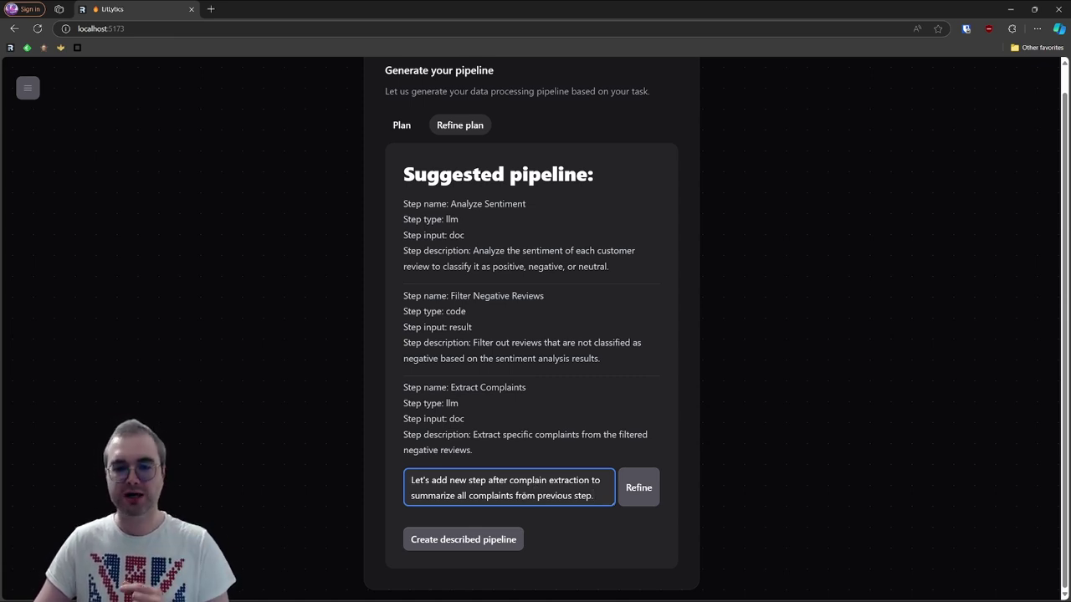
pyautogui.click(638, 487)
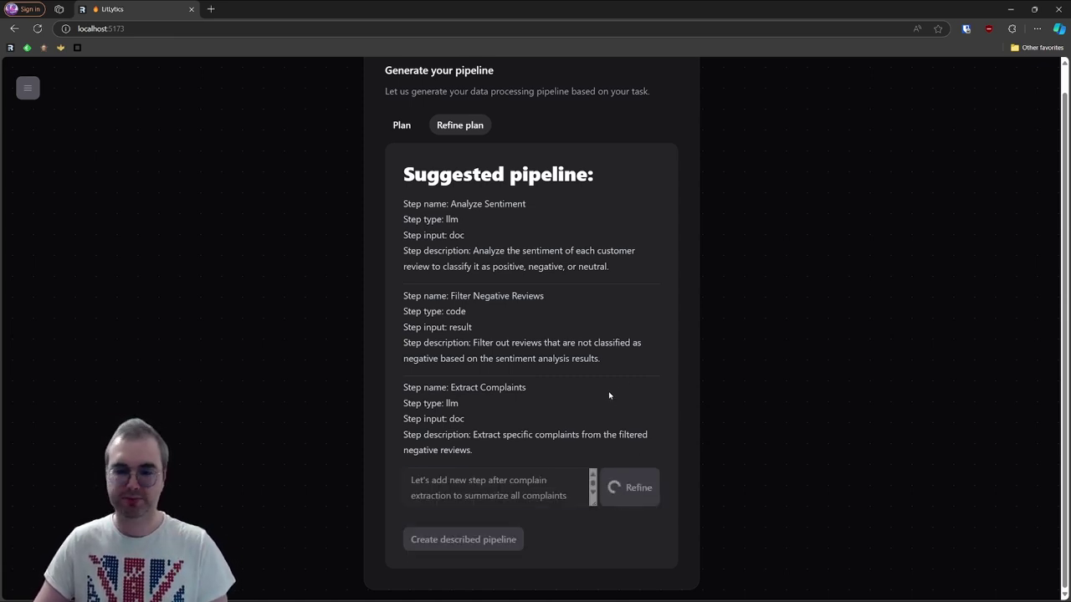
pyautogui.scroll(-1, 606, 402)
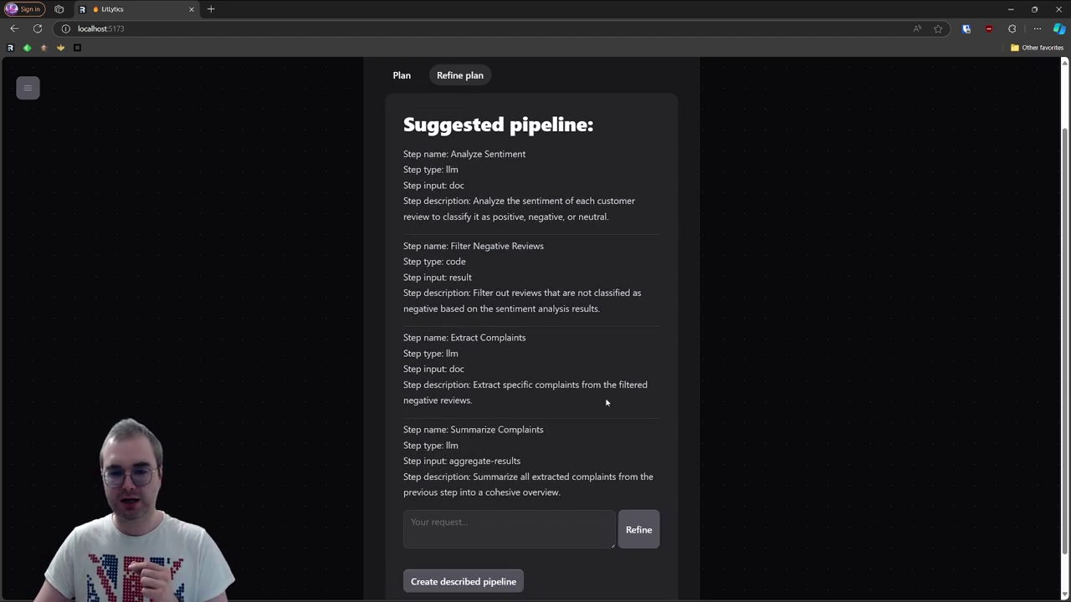
pyautogui.scroll(-1, 607, 402)
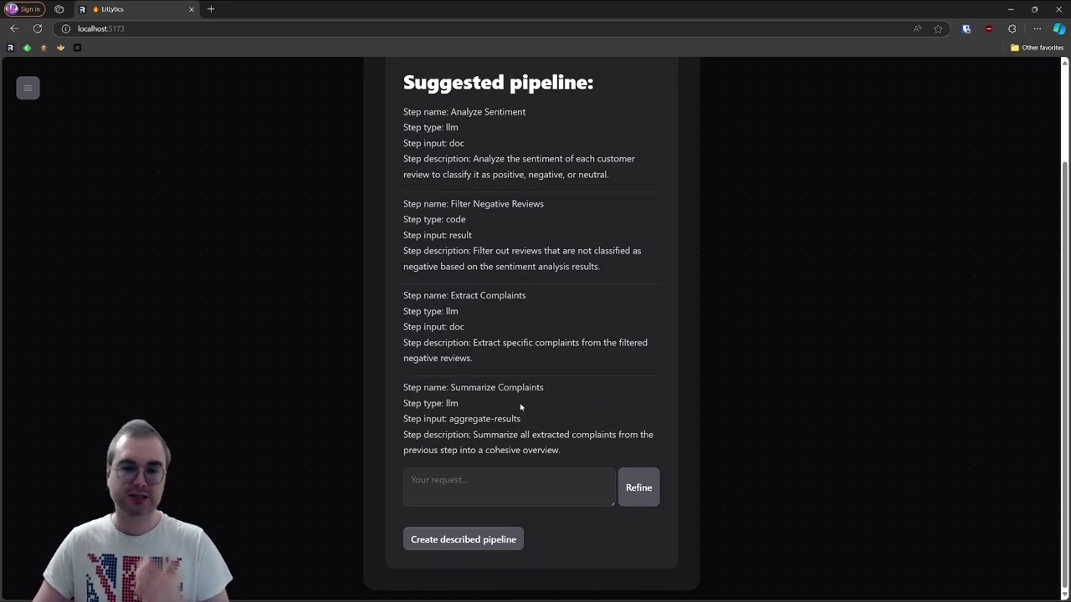
# Create the four-step pipeline from the plan and upload the review files as sources
pyautogui.click(491, 547)
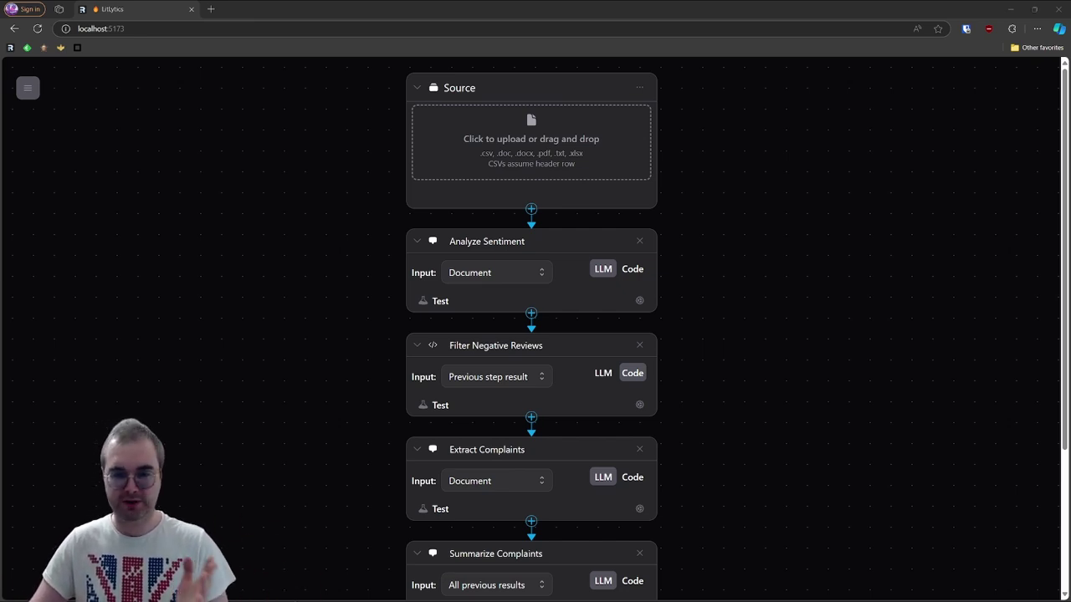
pyautogui.press('Return')
pyautogui.scroll(-2, 521, 143)
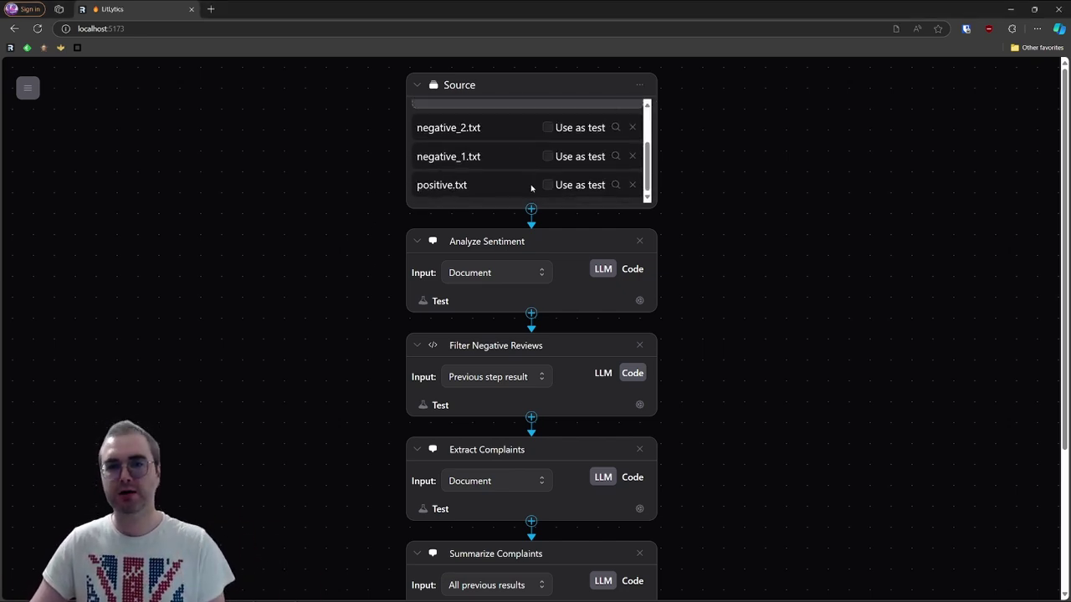
# Mark positive.txt and negative_1.txt as test documents
pyautogui.click(547, 184)
pyautogui.click(547, 157)
pyautogui.scroll(-1, 354, 207)
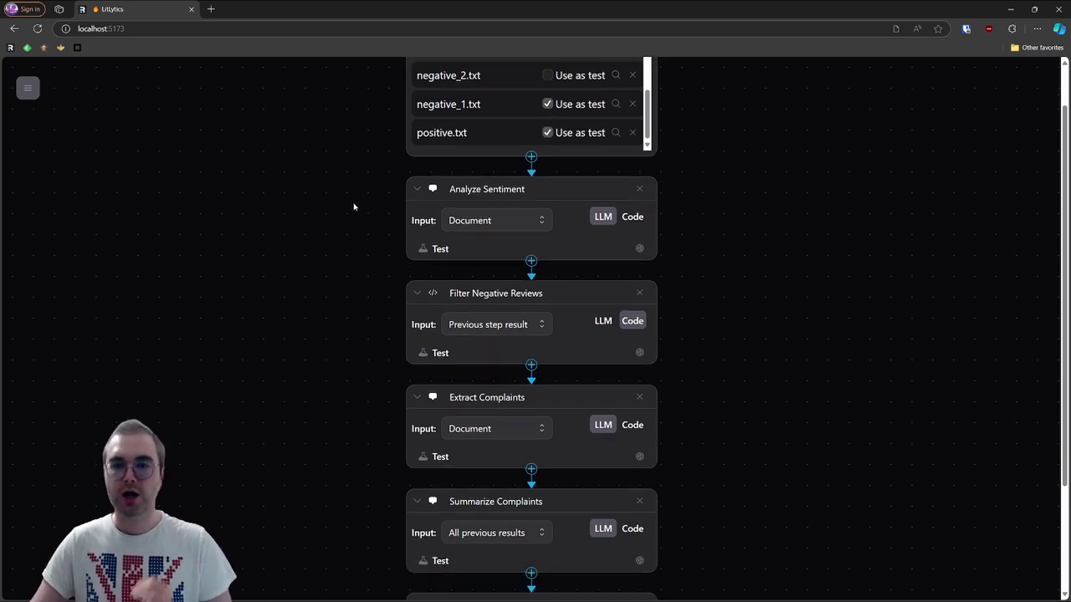
pyautogui.scroll(-1, 368, 232)
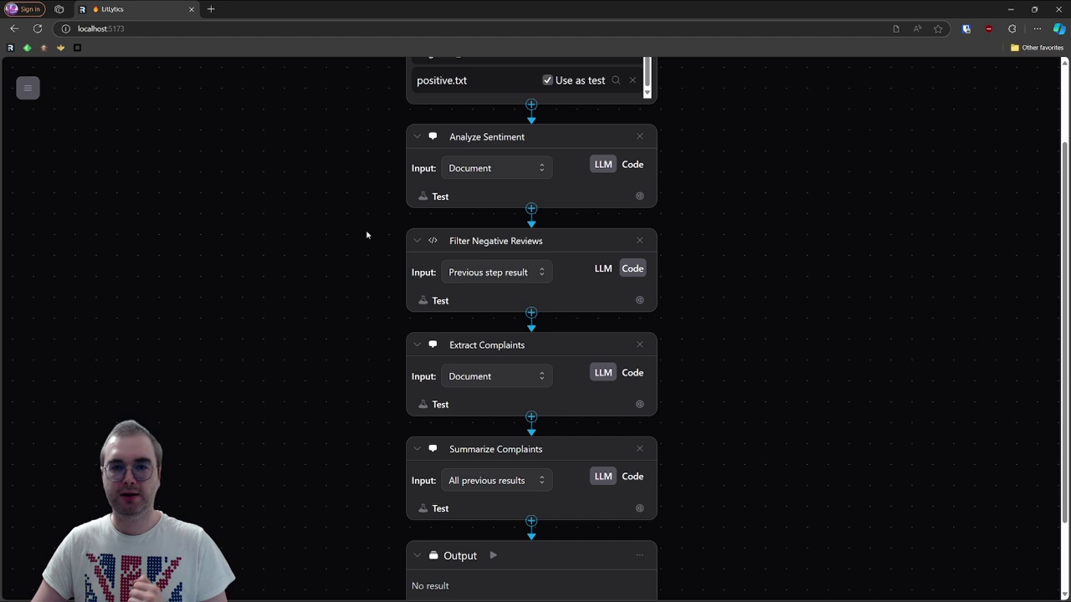
# Refine the Analyze Sentiment prompt with a request saying the input is one review, adjusting the prompt
pyautogui.click(639, 197)
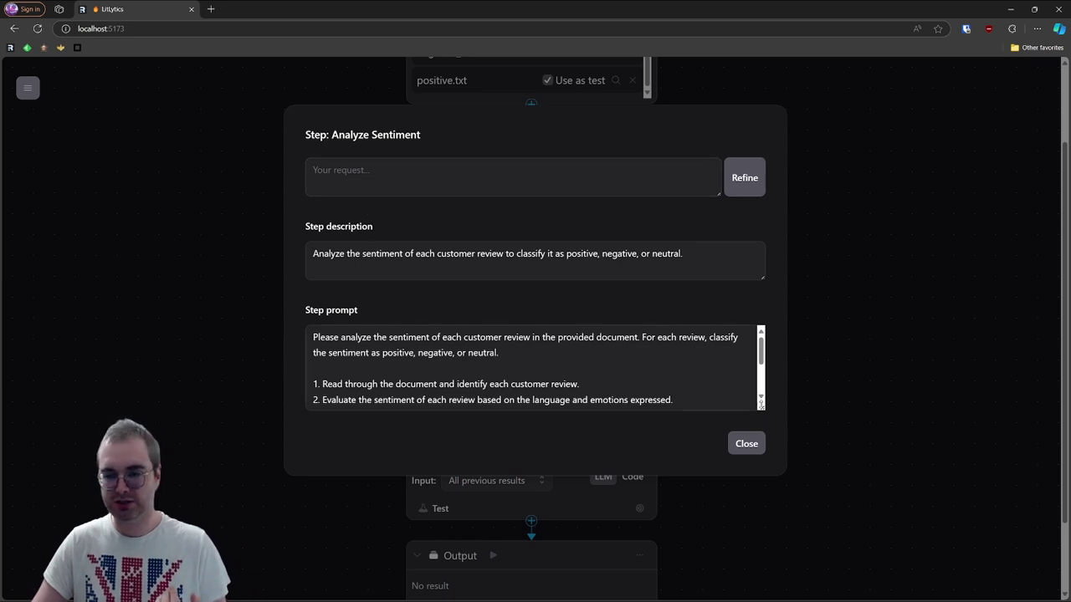
pyautogui.moveTo(761, 406); pyautogui.dragTo(761, 488)
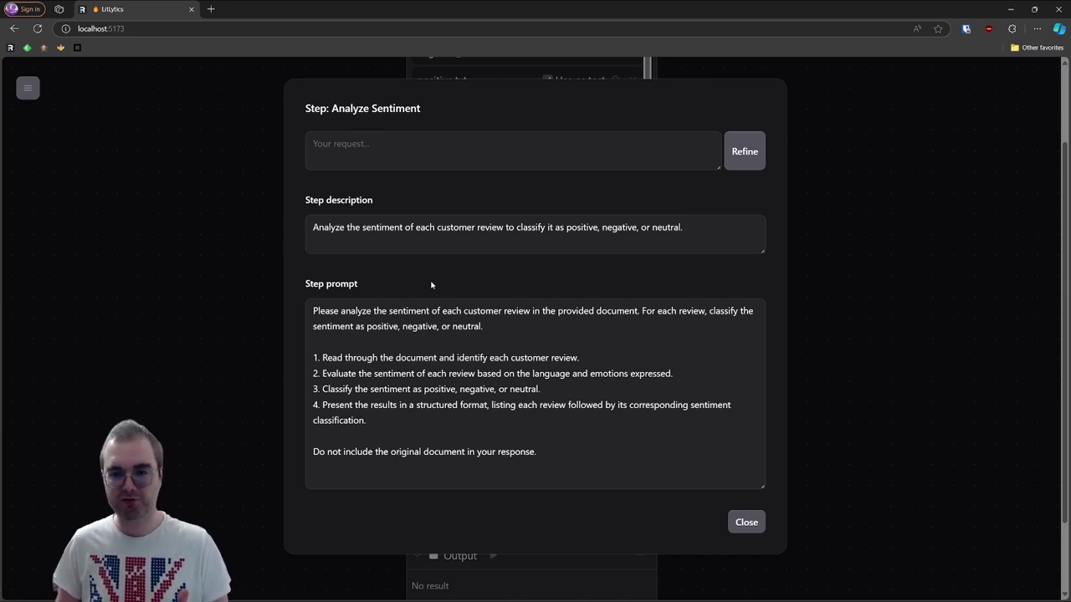
pyautogui.click(466, 150)
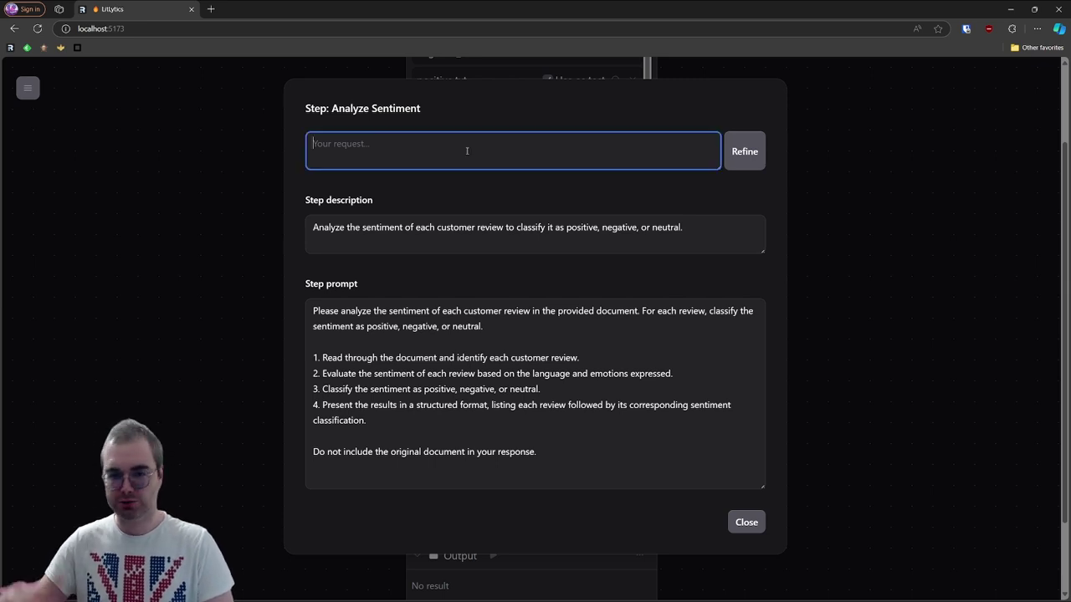
pyautogui.write('In')
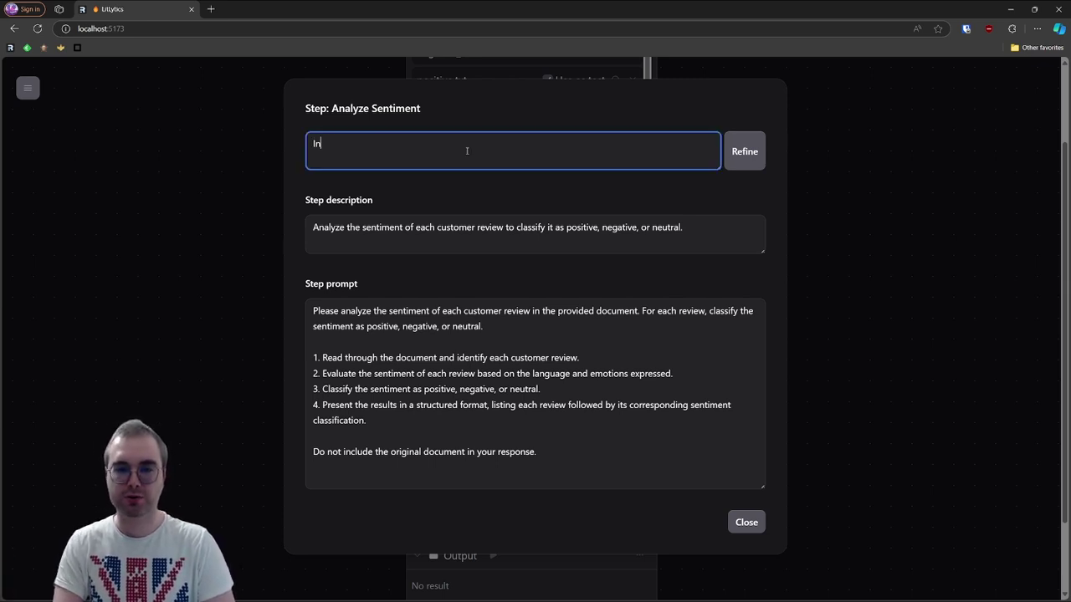
pyautogui.write('put is one review. Pleas')
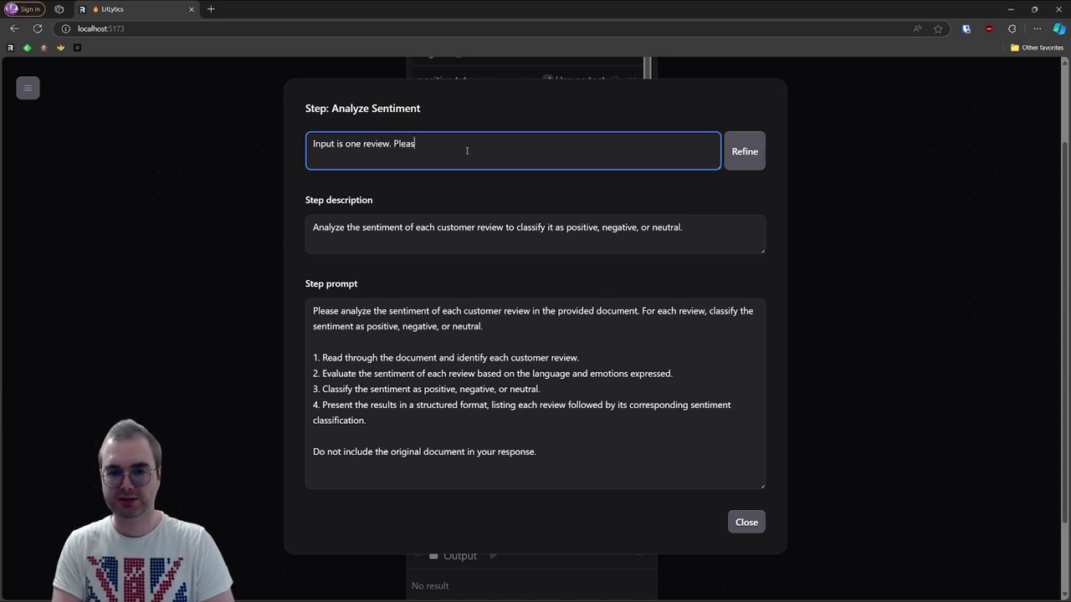
pyautogui.write('e adjust the prompt.')
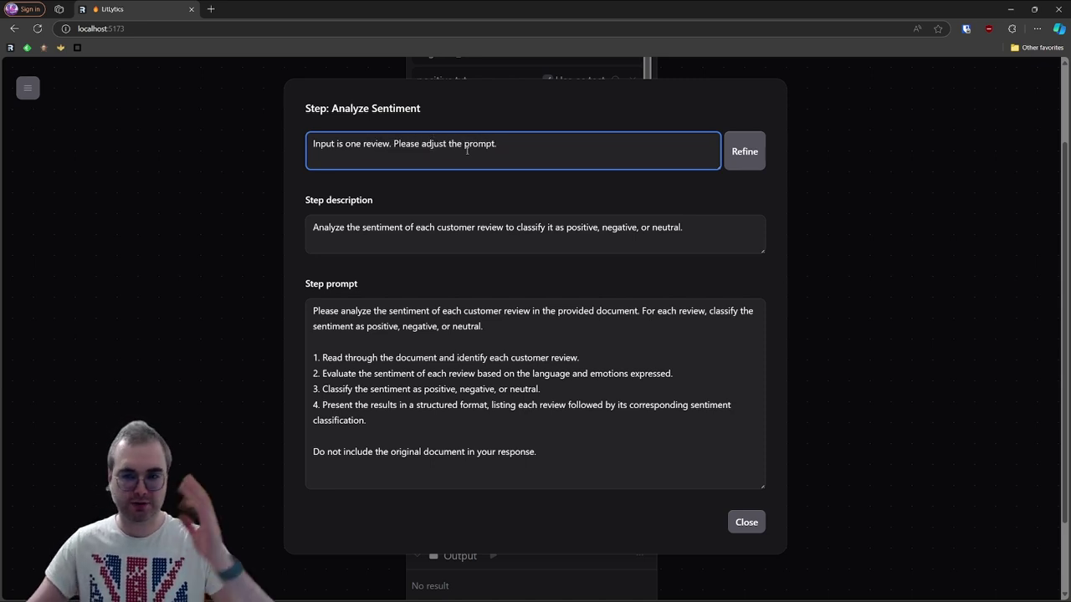
pyautogui.click(743, 152)
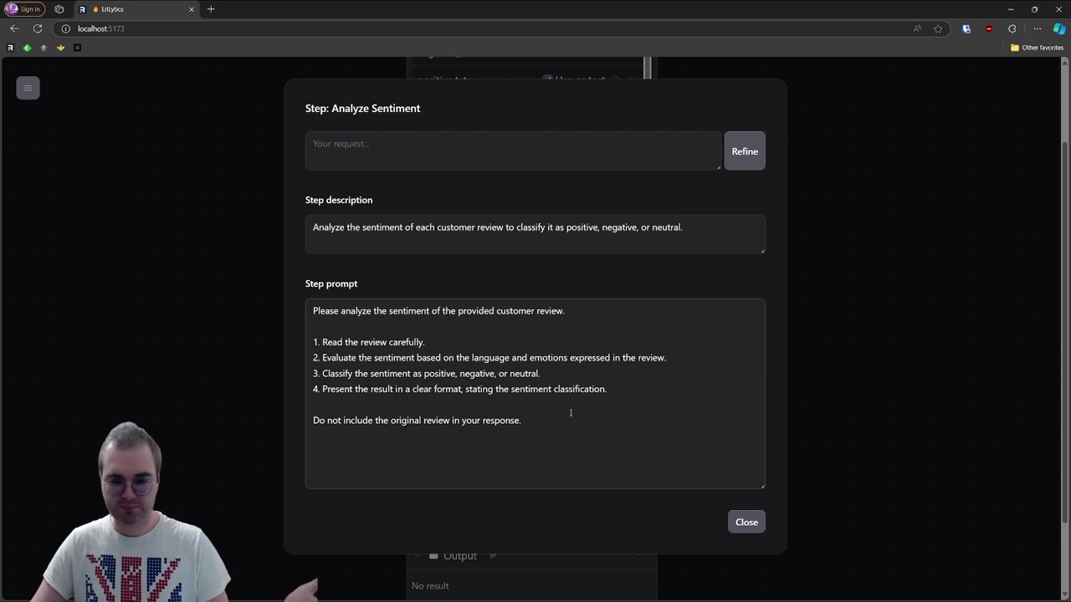
# Test Analyze Sentiment on positive.txt then negative_1.txt, getting Positive and Negative, and close the test
pyautogui.click(863, 457)
pyautogui.click(439, 196)
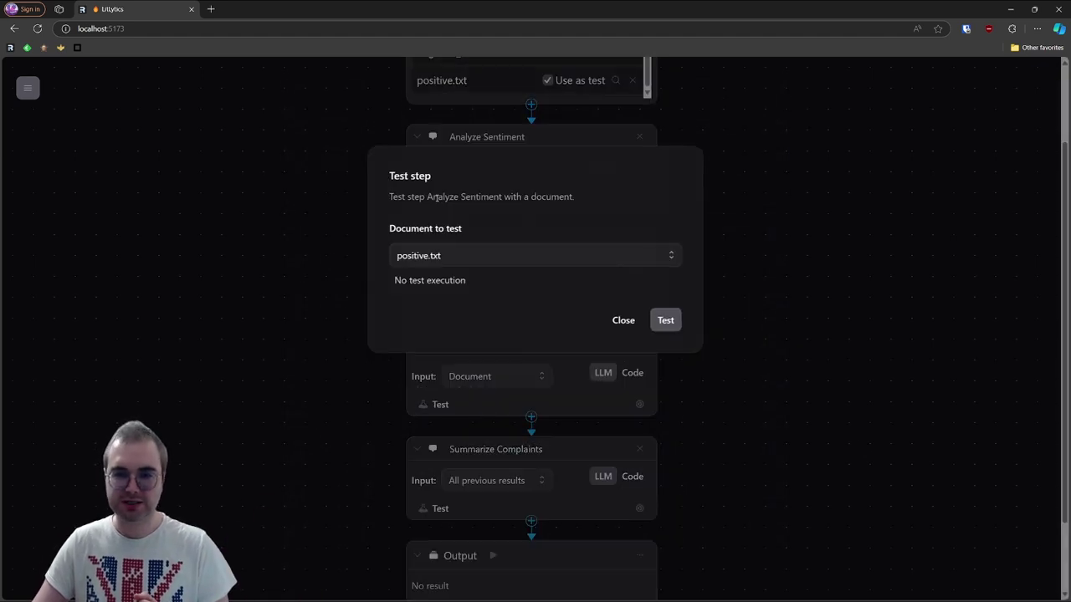
pyautogui.click(676, 324)
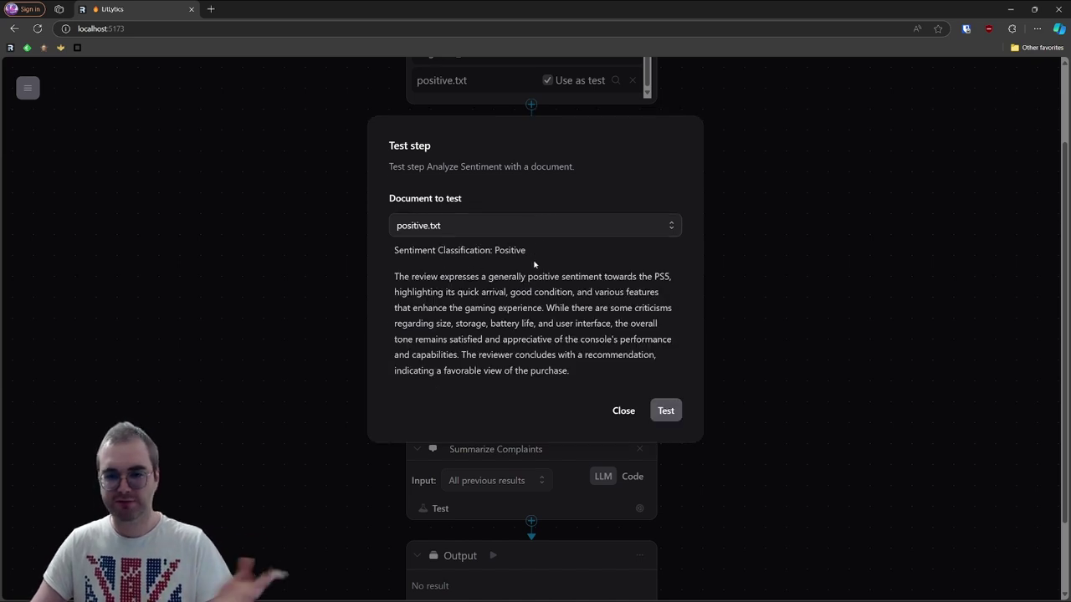
pyautogui.click(497, 225)
pyautogui.click(492, 251)
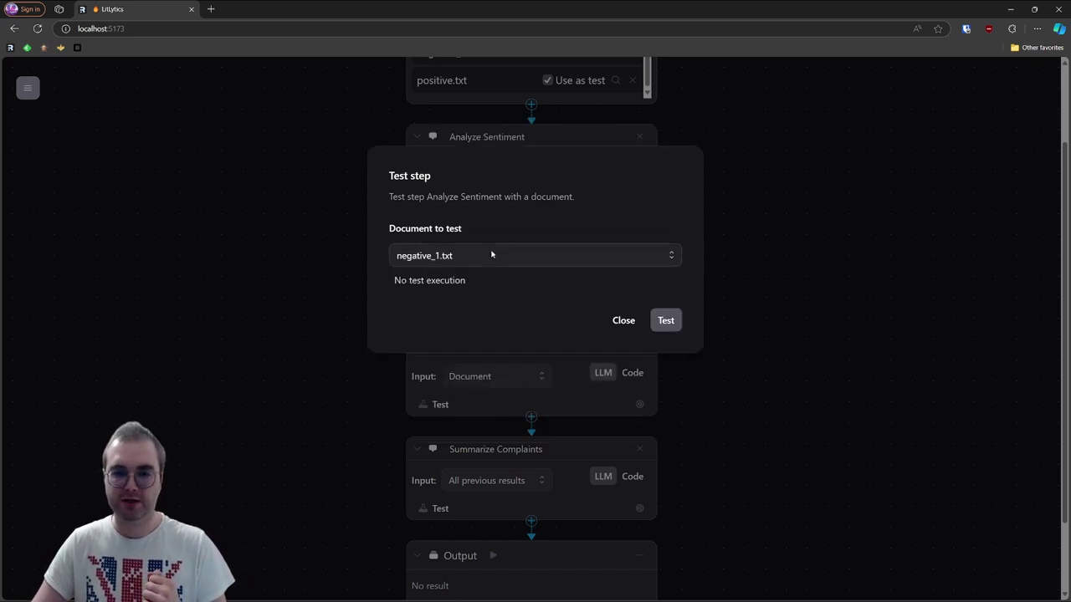
pyautogui.click(665, 322)
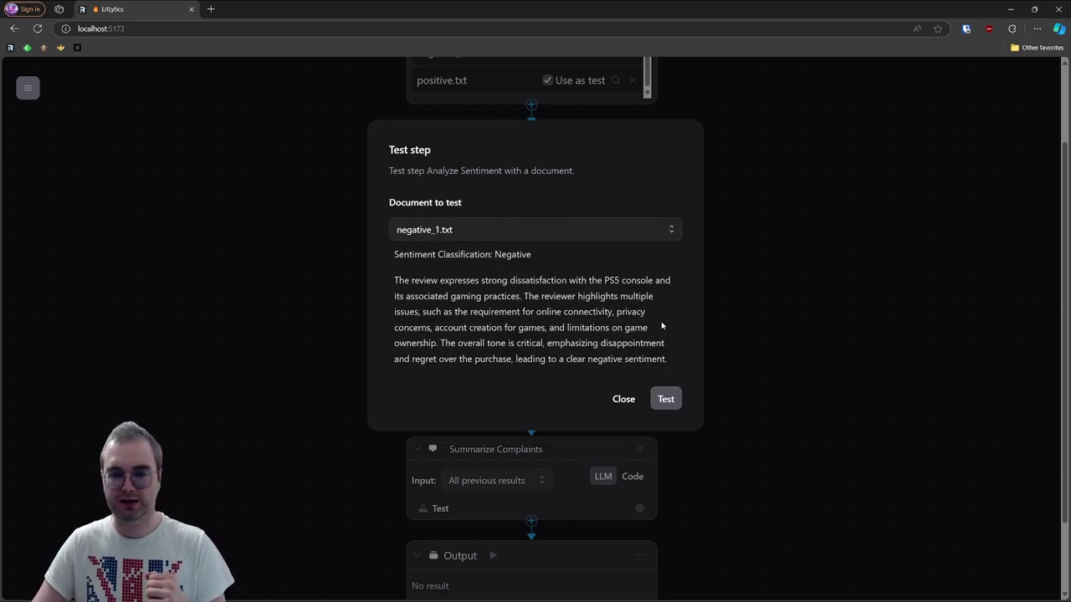
pyautogui.click(764, 304)
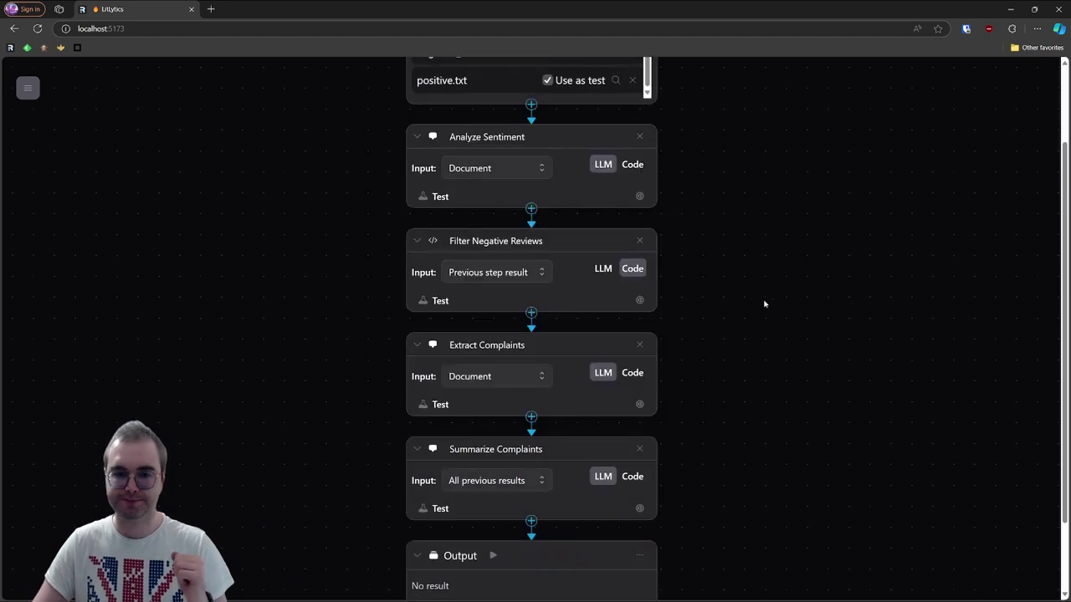
# Review the Filter Negative Reviews code and its plain-language code explanation
pyautogui.click(642, 301)
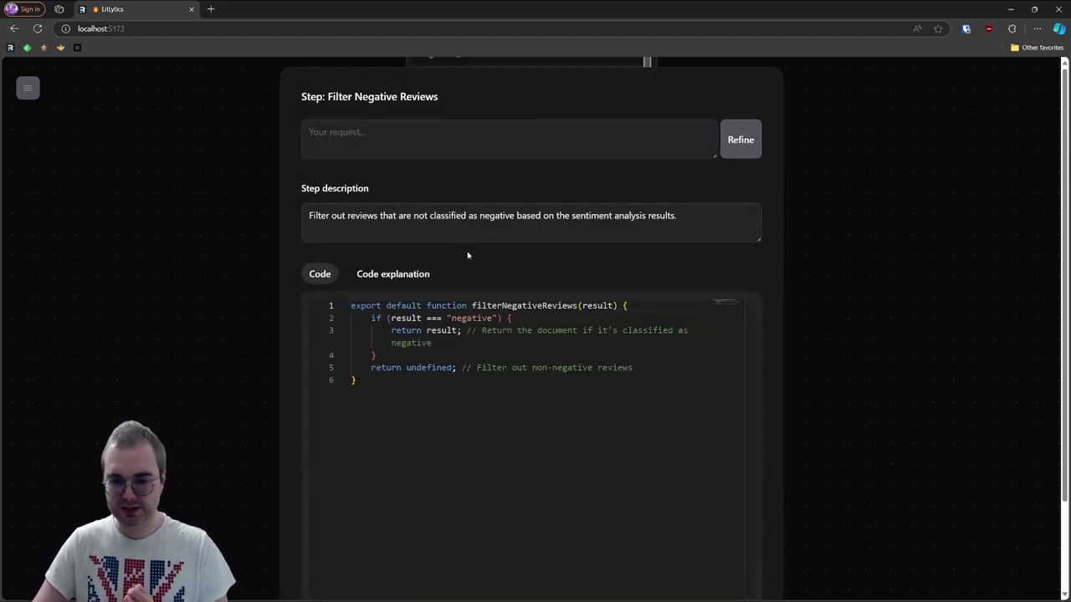
pyautogui.scroll(-2, 494, 268)
pyautogui.scroll(2, 494, 215)
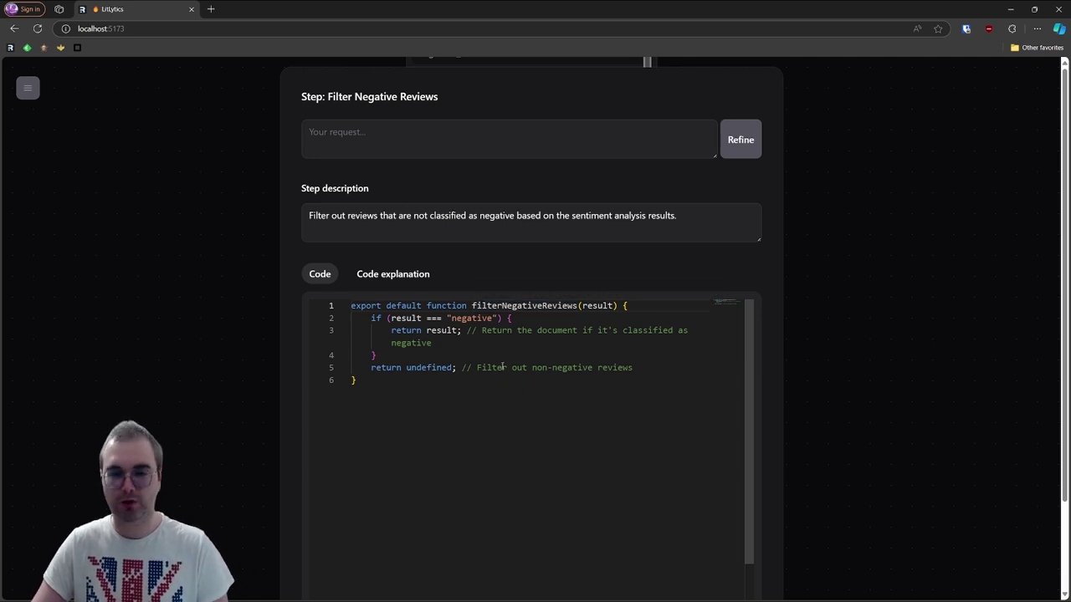
pyautogui.click(425, 275)
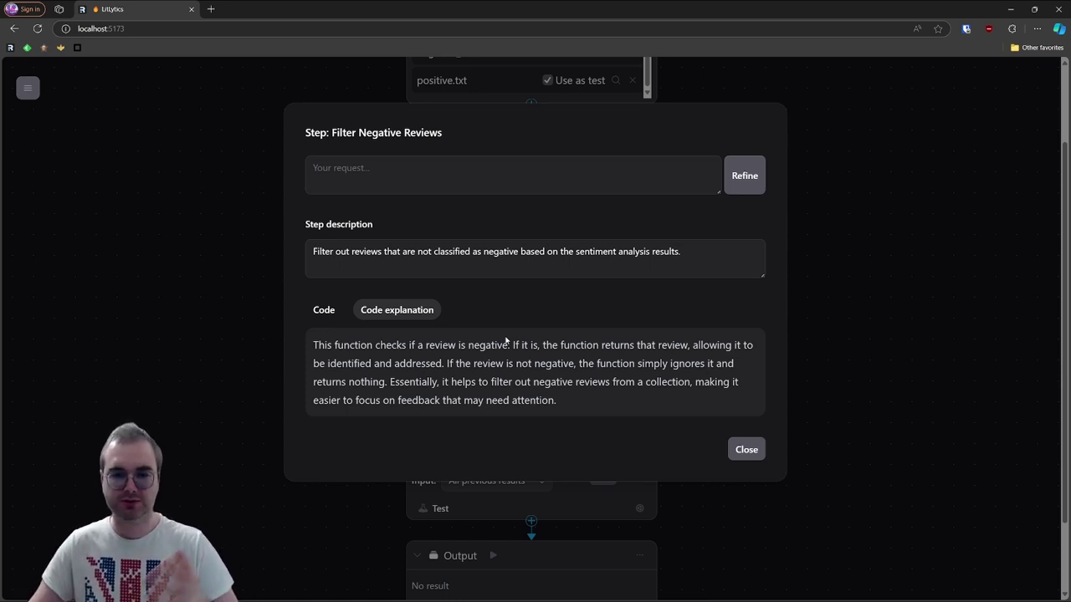
pyautogui.click(322, 311)
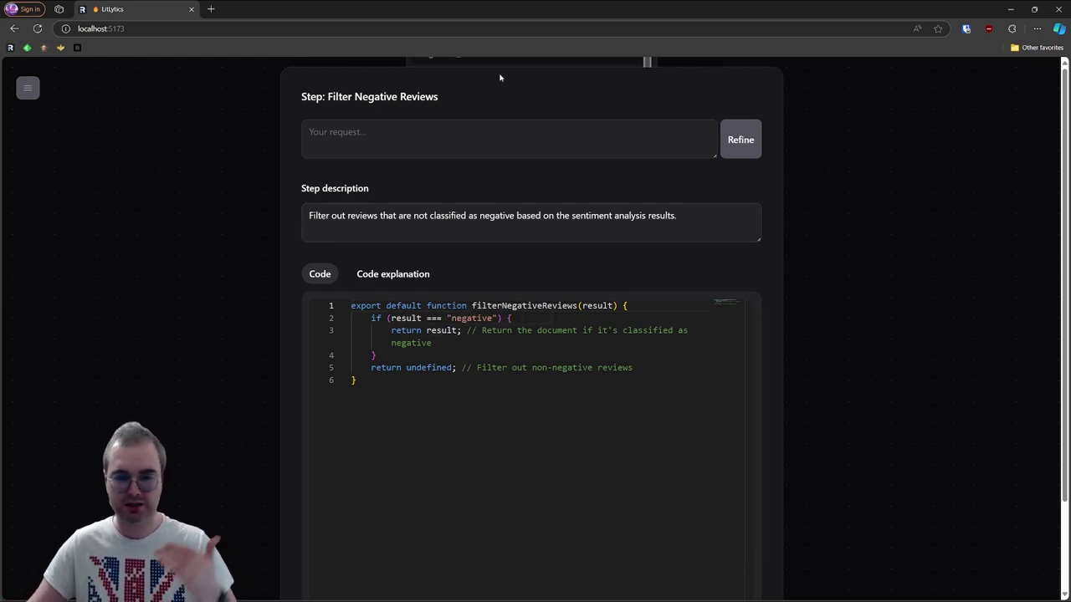
# Refine the filter code to check whether the string contains lowercase 'negative' instead of comparing
pyautogui.click(484, 148)
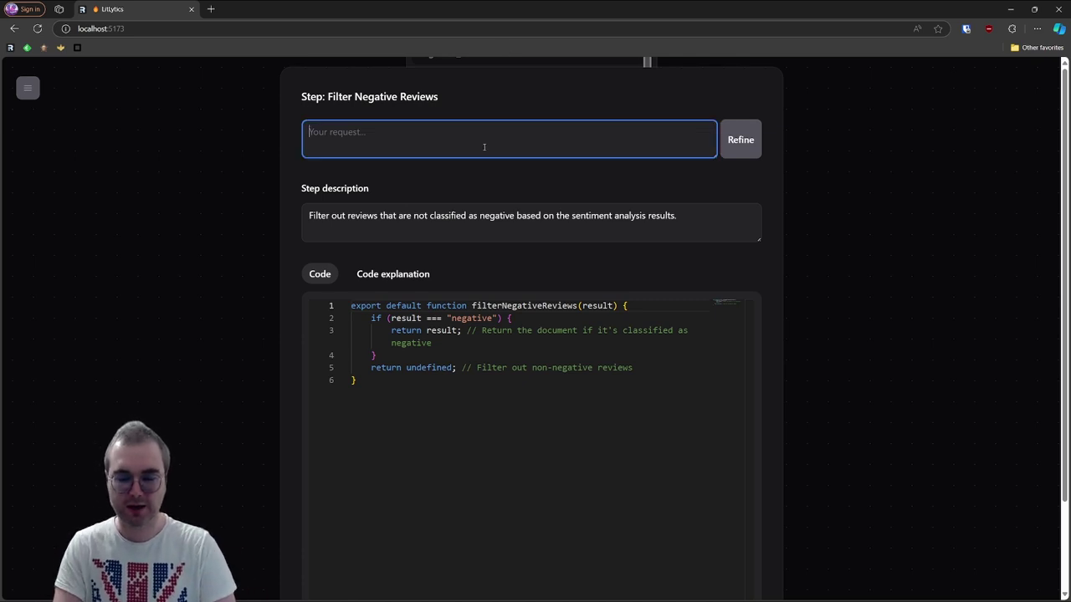
pyautogui.write('The input is ')
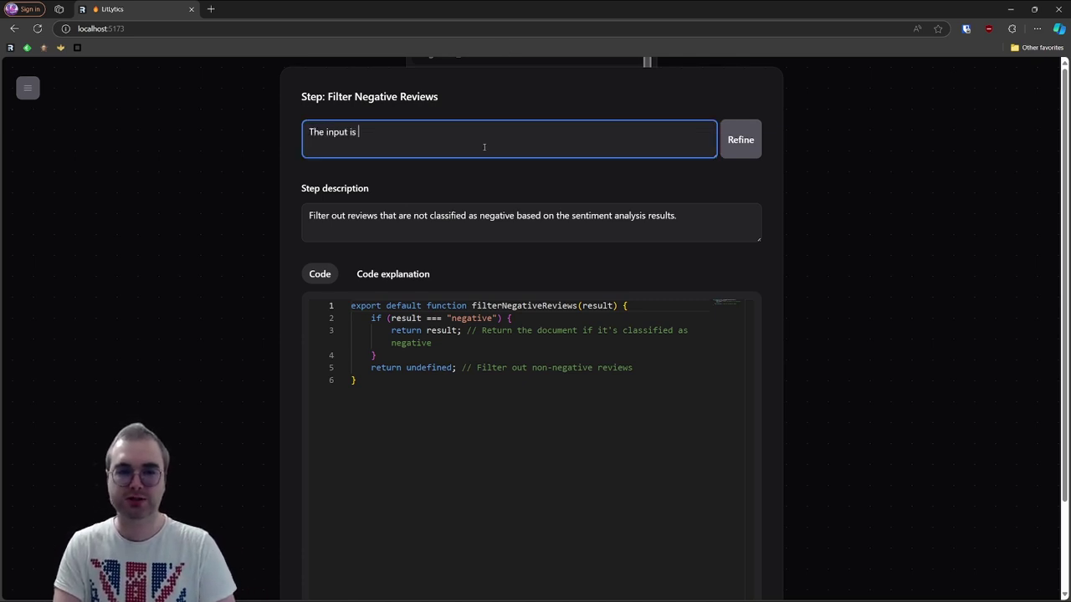
pyautogui.write('a large string with ')
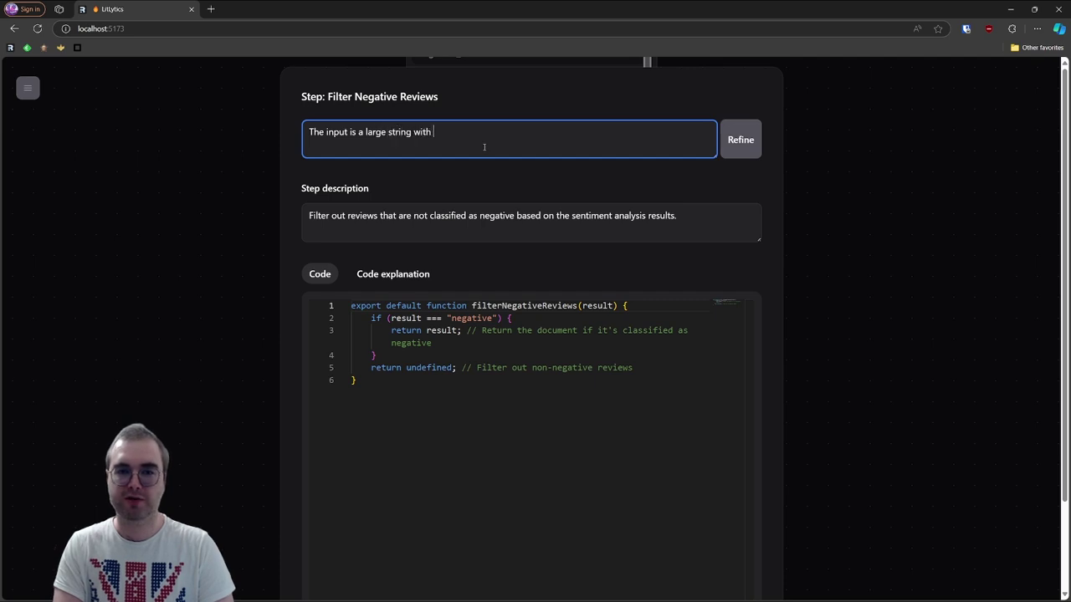
pyautogui.write('sentiment as well as explaantio')
pyautogui.press('BackSpace')
pyautogui.press('BackSpace')
pyautogui.press('BackSpace')
pyautogui.write('nation for the sentiment. Check if the')
pyautogui.press('BackSpace')
pyautogui.press('BackSpace')
pyautogui.press('BackSpace')
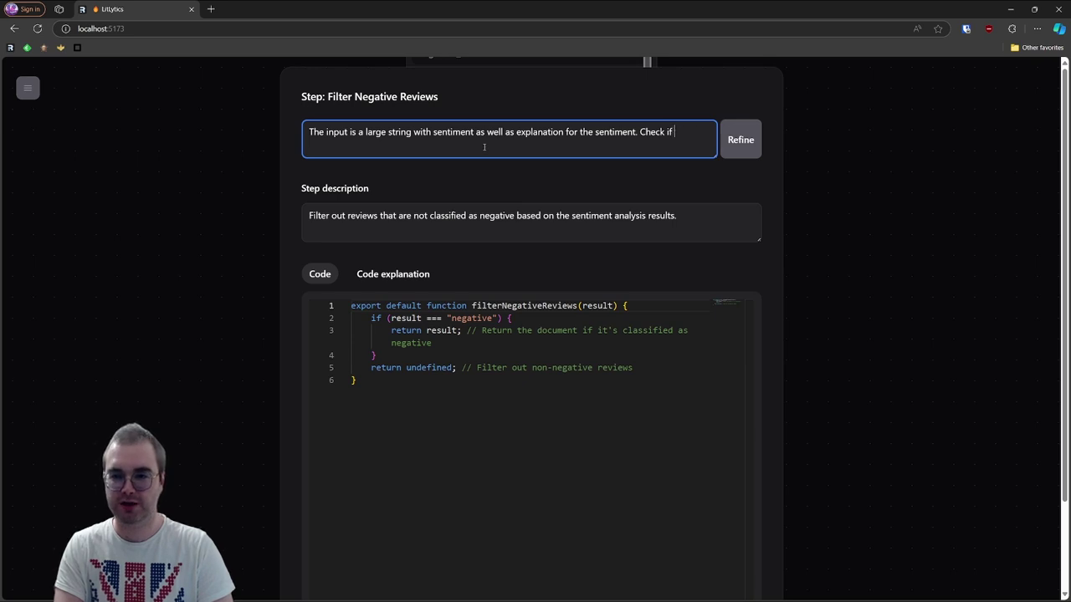
pyautogui.write('the string contain')
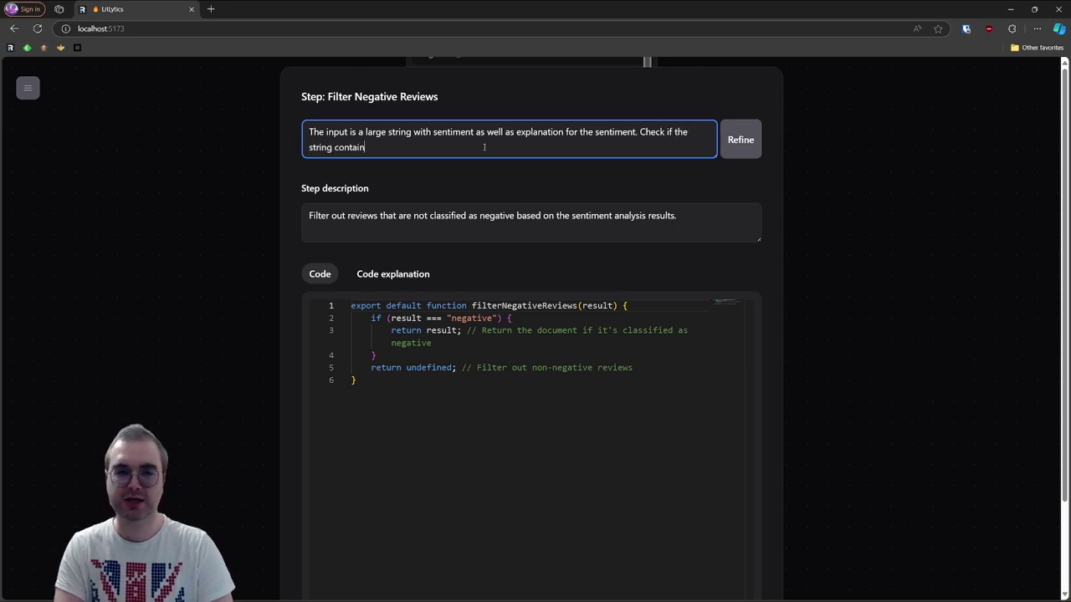
pyautogui.write('s lowecase neg')
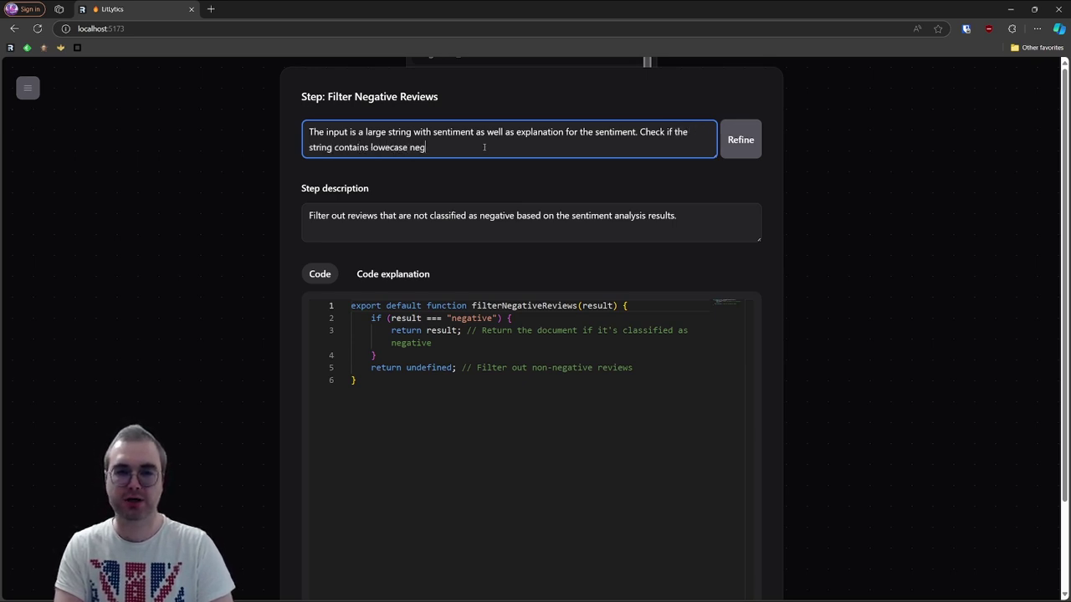
pyautogui.write('ative inst')
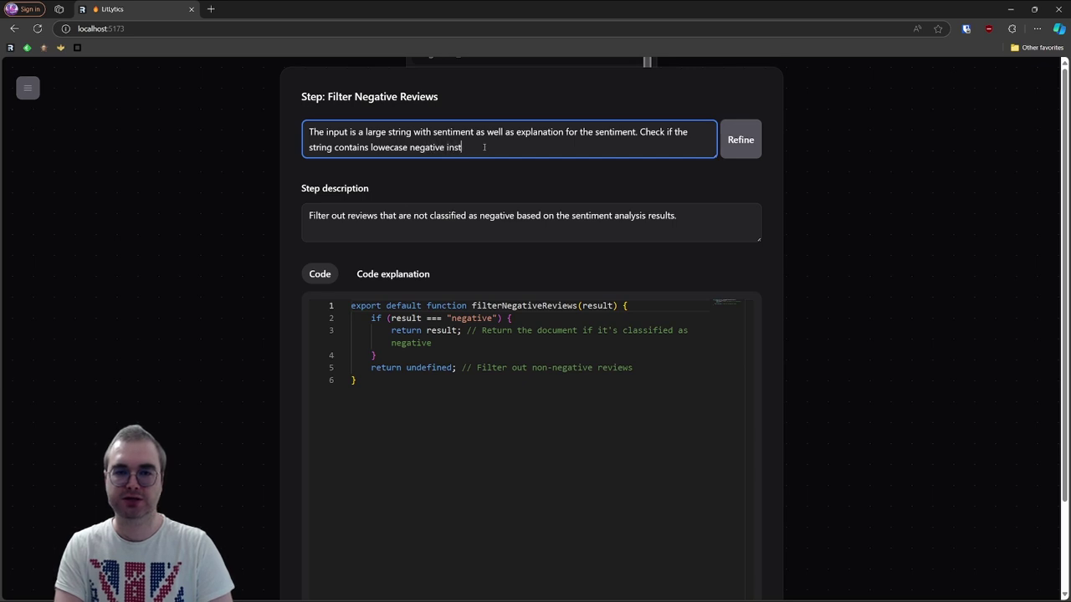
pyautogui.write('ead of')
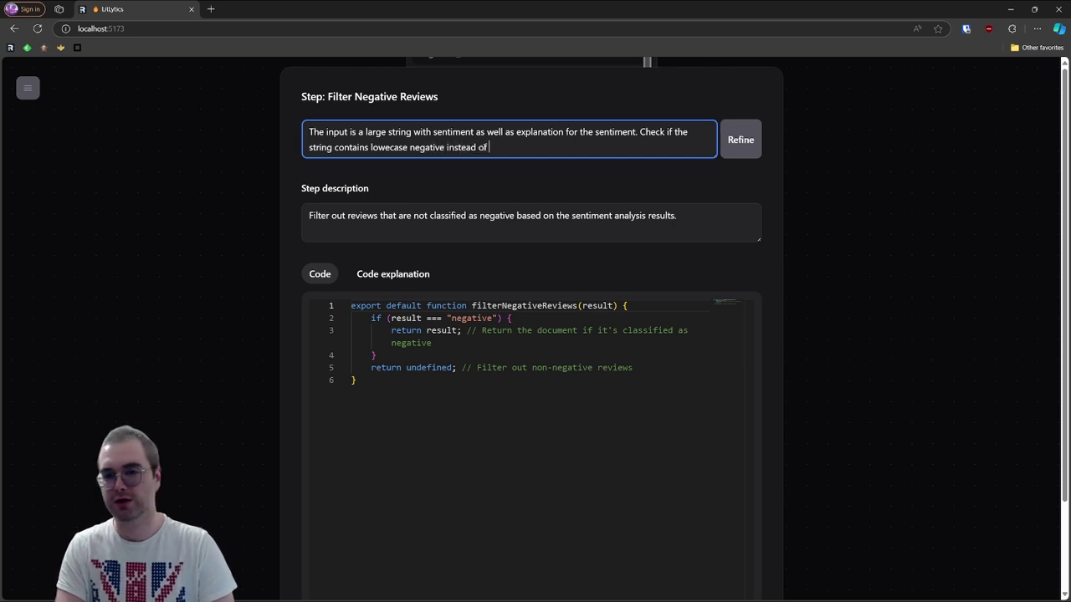
pyautogui.write(' comparison.')
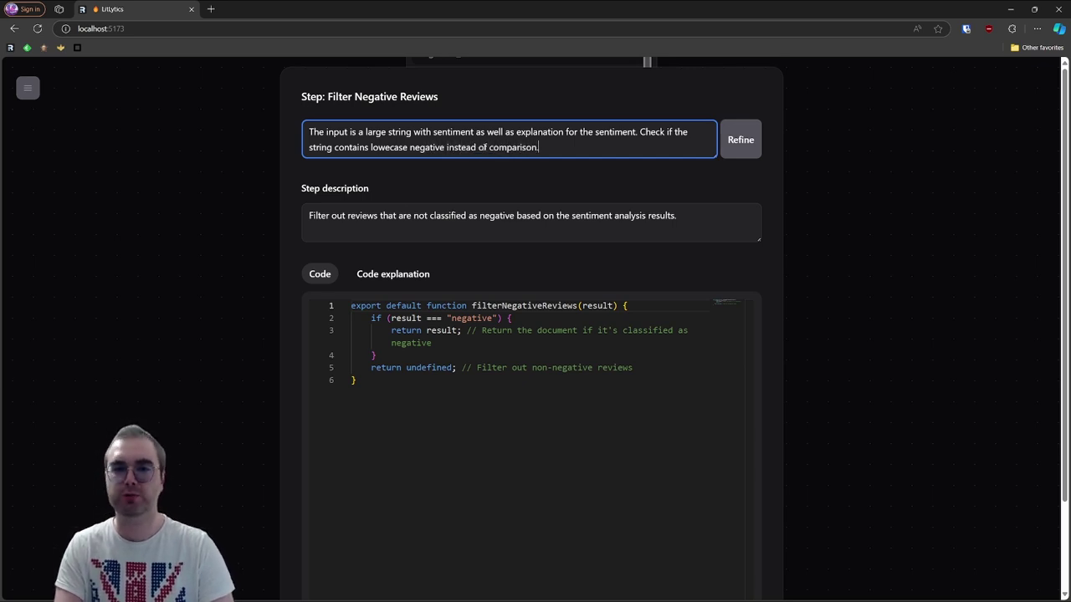
pyautogui.click(751, 132)
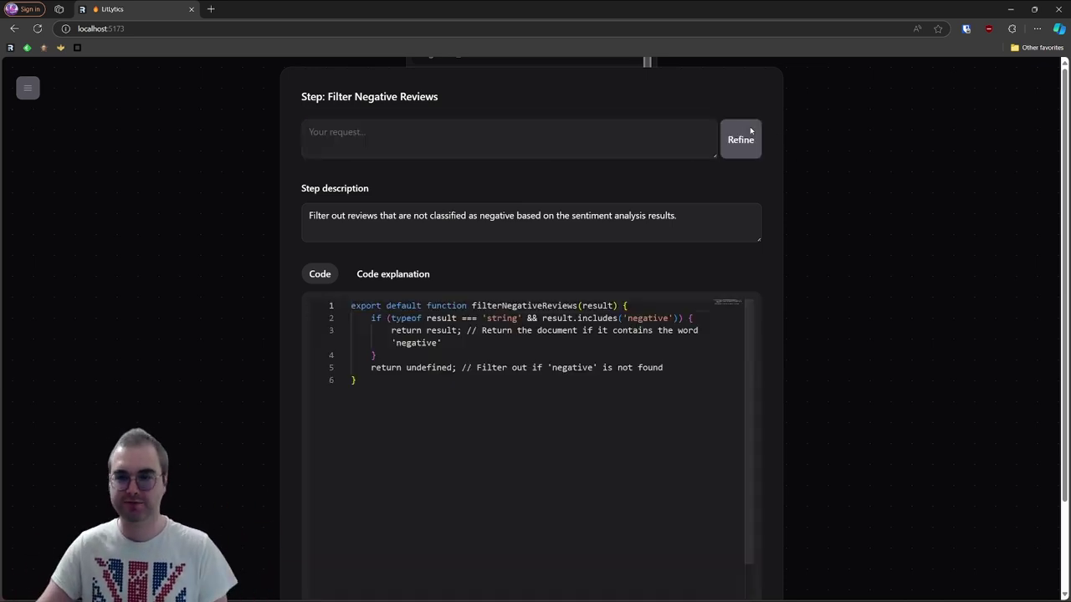
pyautogui.scroll(-1, 519, 310)
pyautogui.scroll(1, 527, 318)
# Test Filter Negative Reviews: positive.txt returns no value, negative_1.txt passes through as negative
pyautogui.click(406, 282)
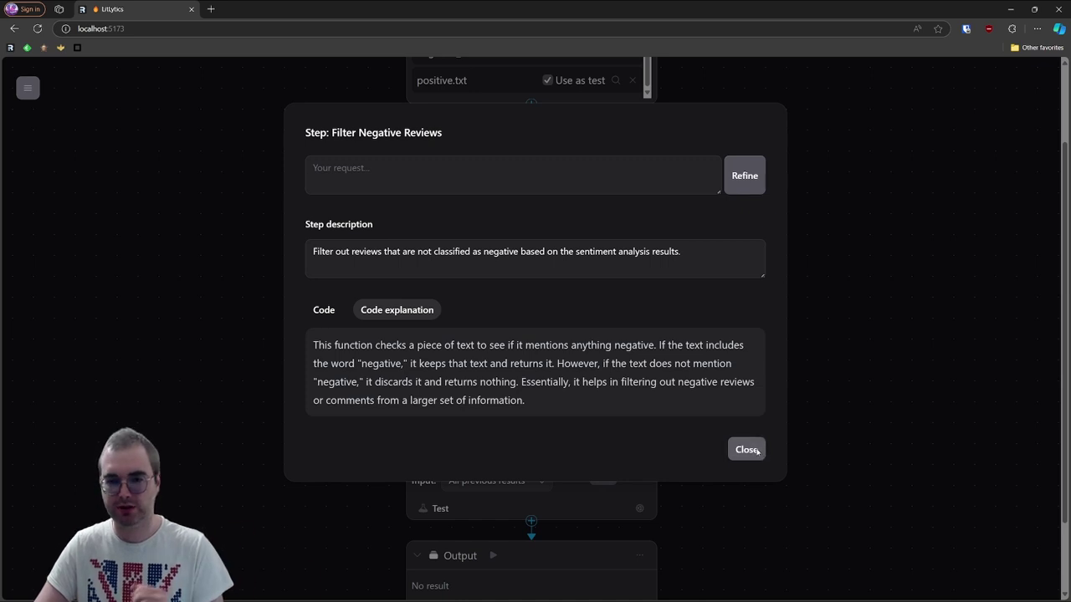
pyautogui.click(757, 452)
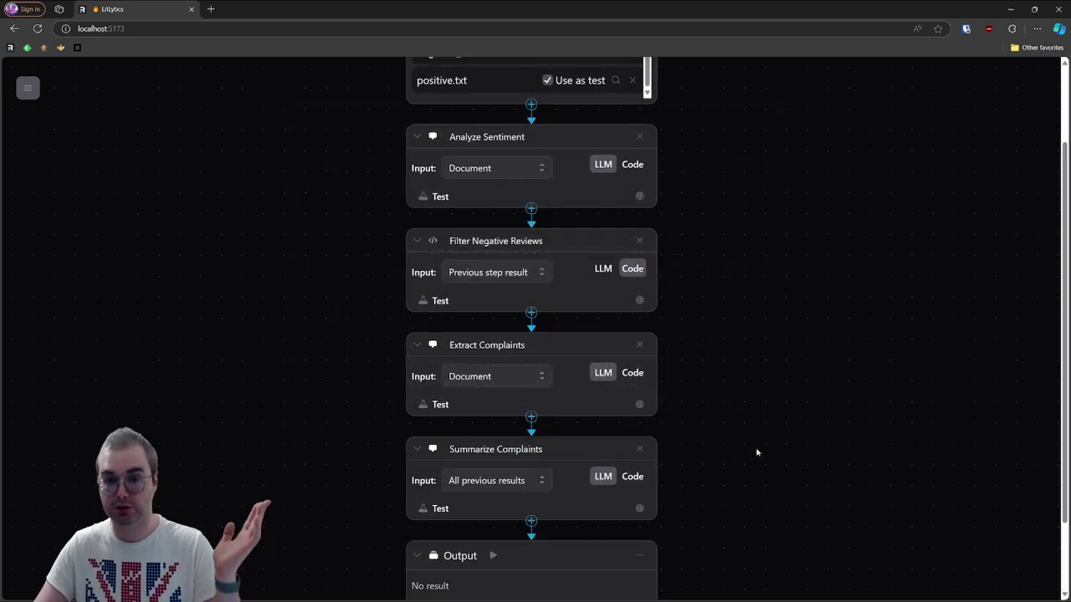
pyautogui.click(435, 301)
pyautogui.click(674, 323)
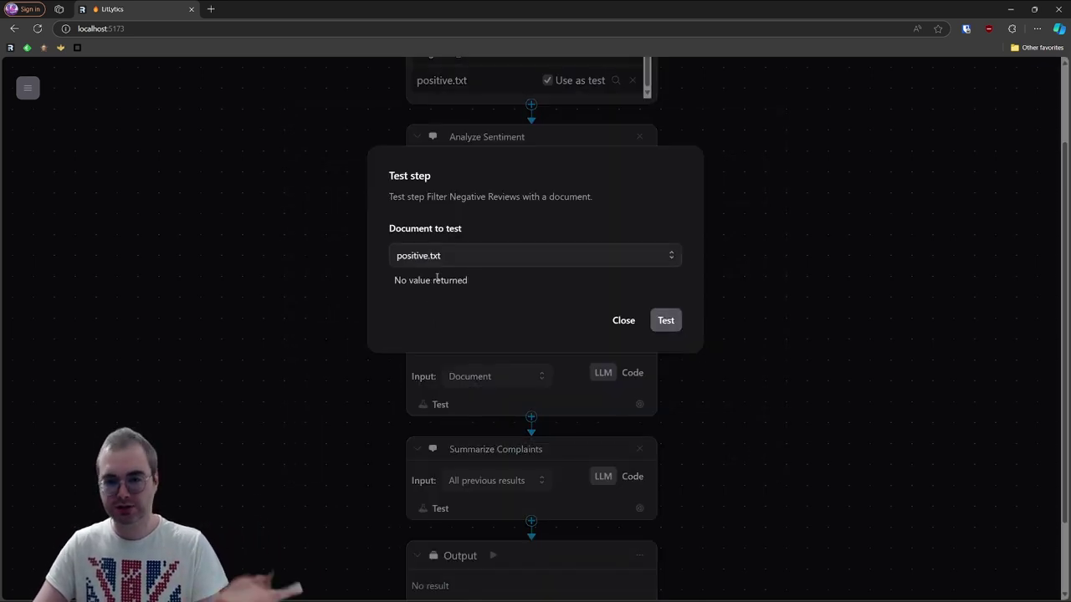
pyautogui.click(448, 258)
pyautogui.click(485, 288)
pyautogui.click(665, 321)
pyautogui.click(751, 289)
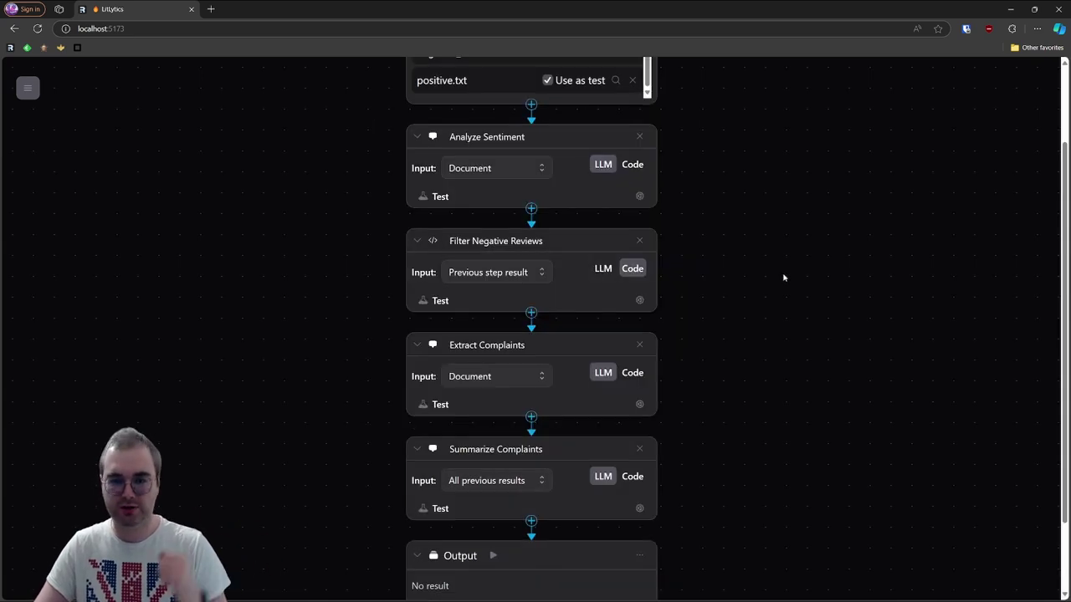
pyautogui.scroll(-1, 783, 277)
# Refine the Extract Complaints prompt with 'The input is one negative review. Adjust prompt accordingly.'
pyautogui.click(644, 352)
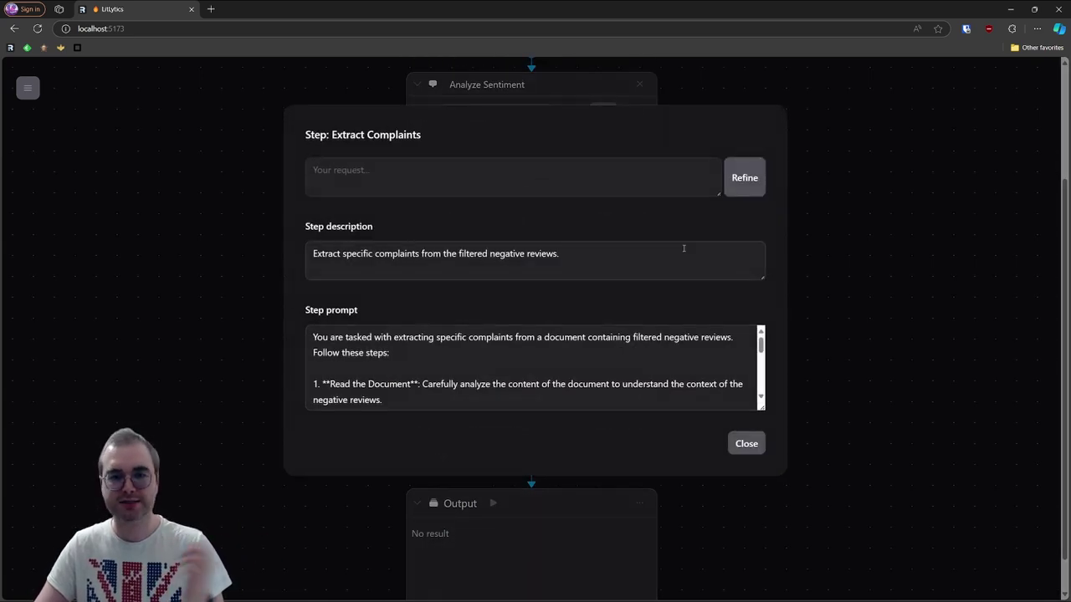
pyautogui.moveTo(761, 407); pyautogui.dragTo(737, 529)
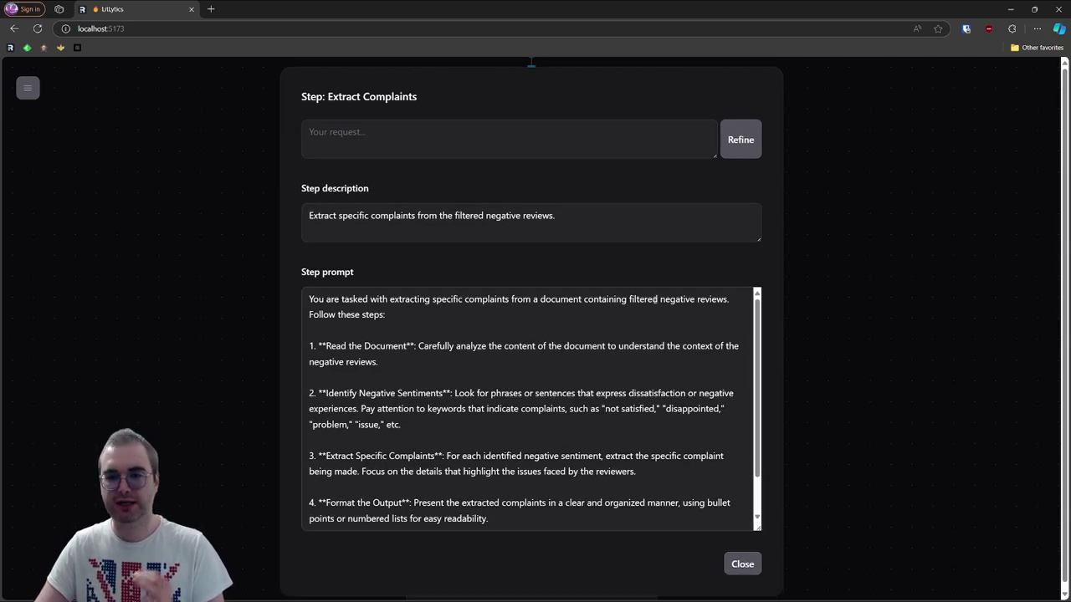
pyautogui.click(640, 153)
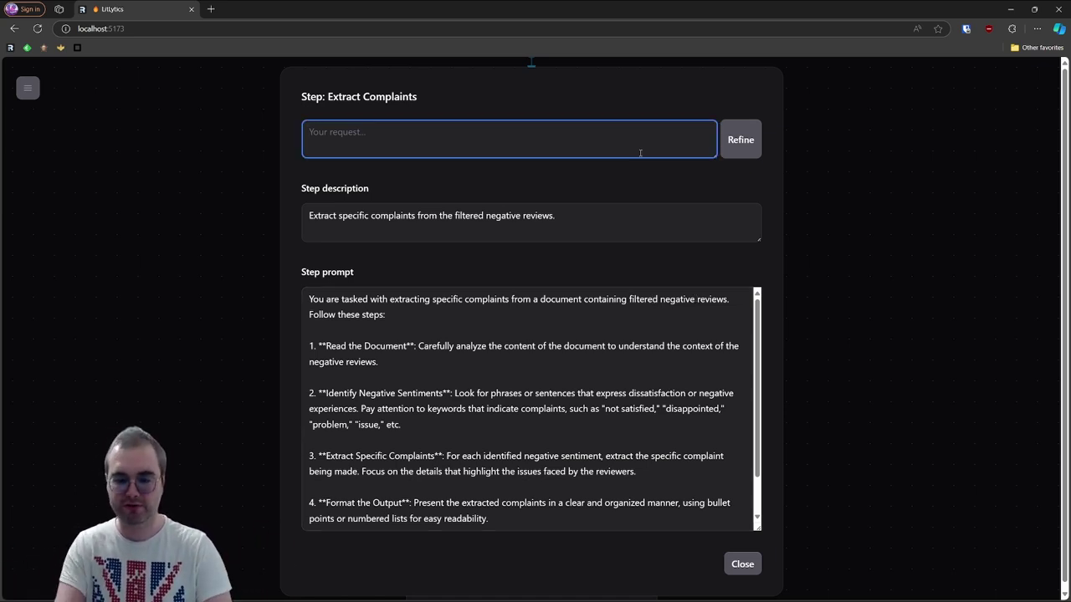
pyautogui.write('The input ')
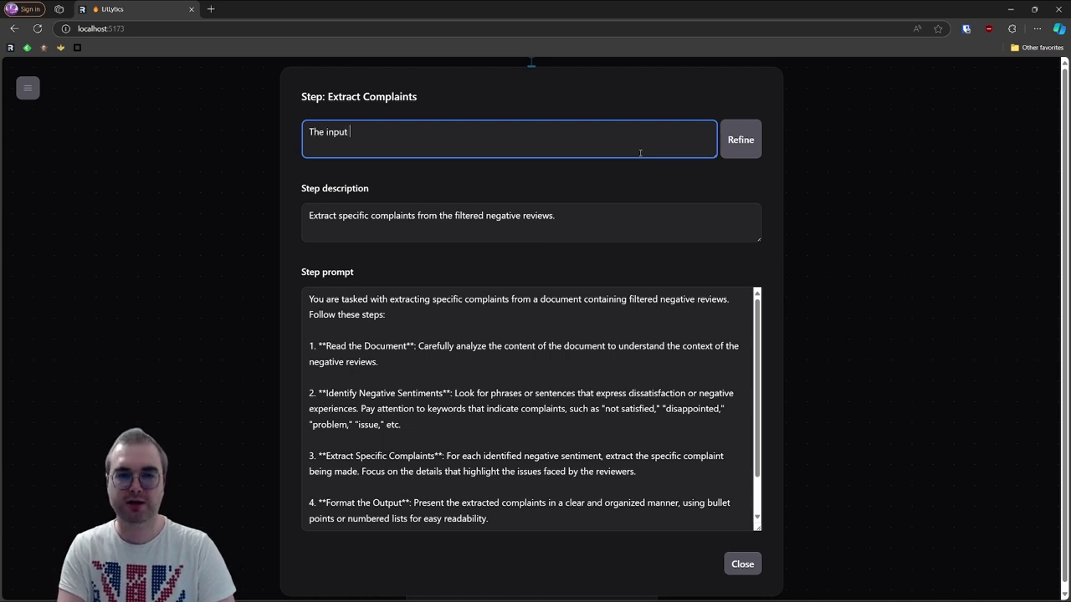
pyautogui.write('is one docume')
pyautogui.hotkey('ctrl', 'BackSpace')
pyautogui.write('negative re')
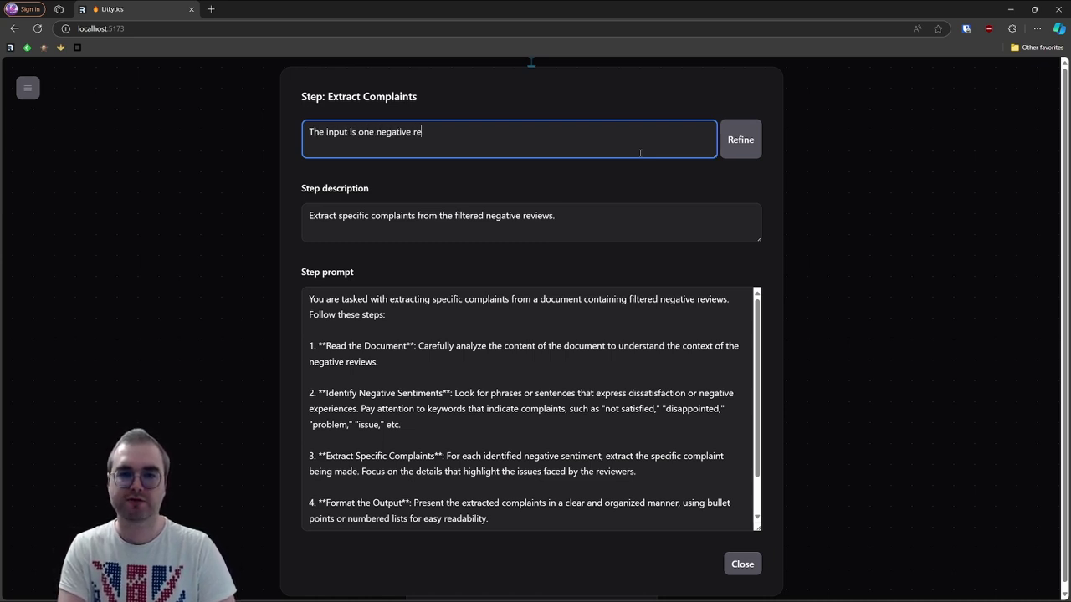
pyautogui.write('view. Adjust prompt a')
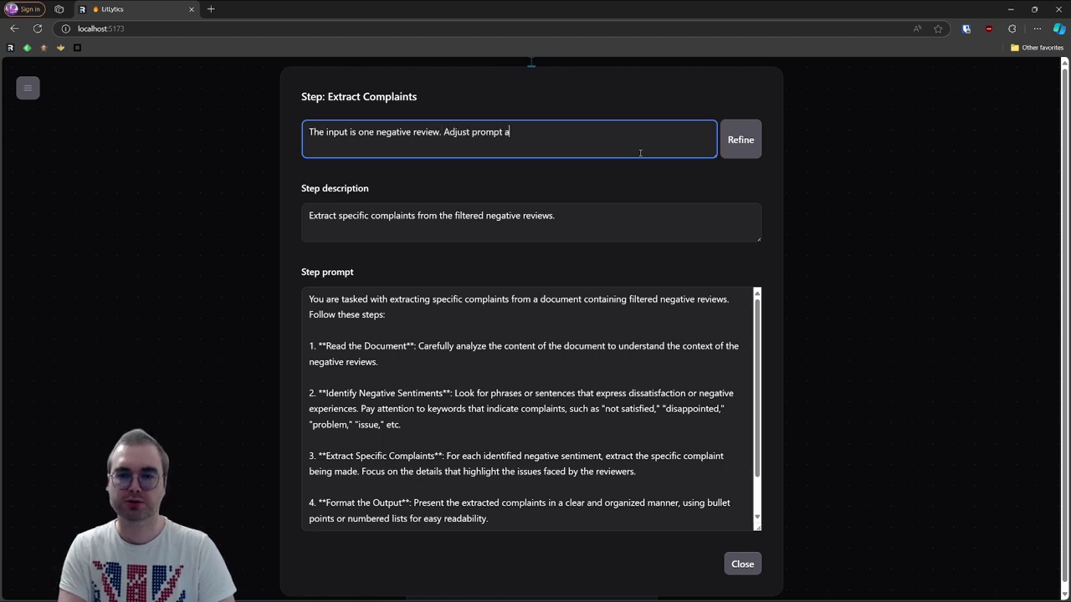
pyautogui.write('ccordingly.')
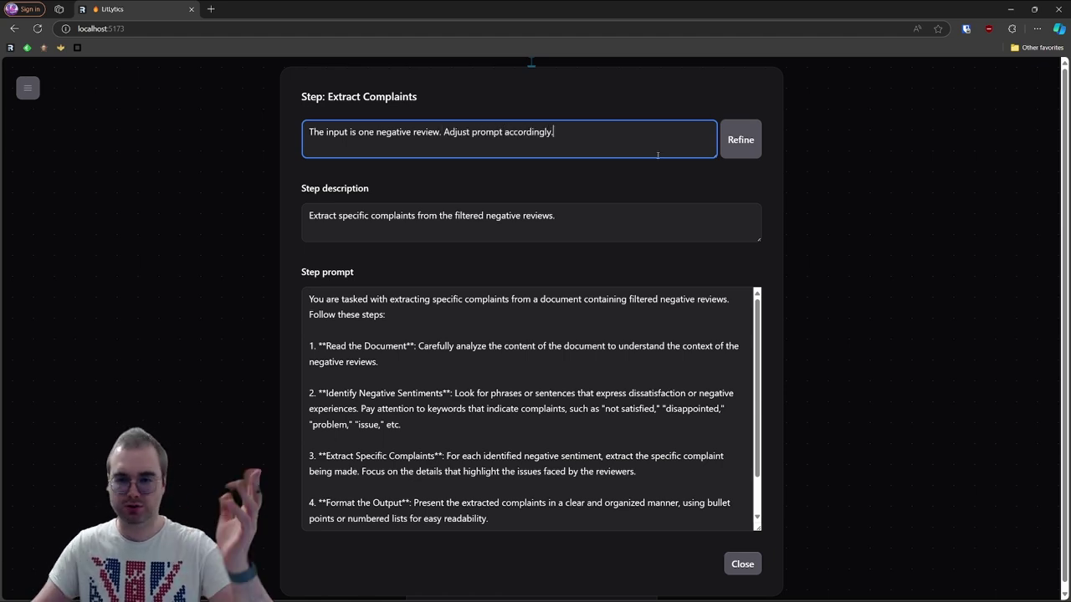
pyautogui.click(728, 141)
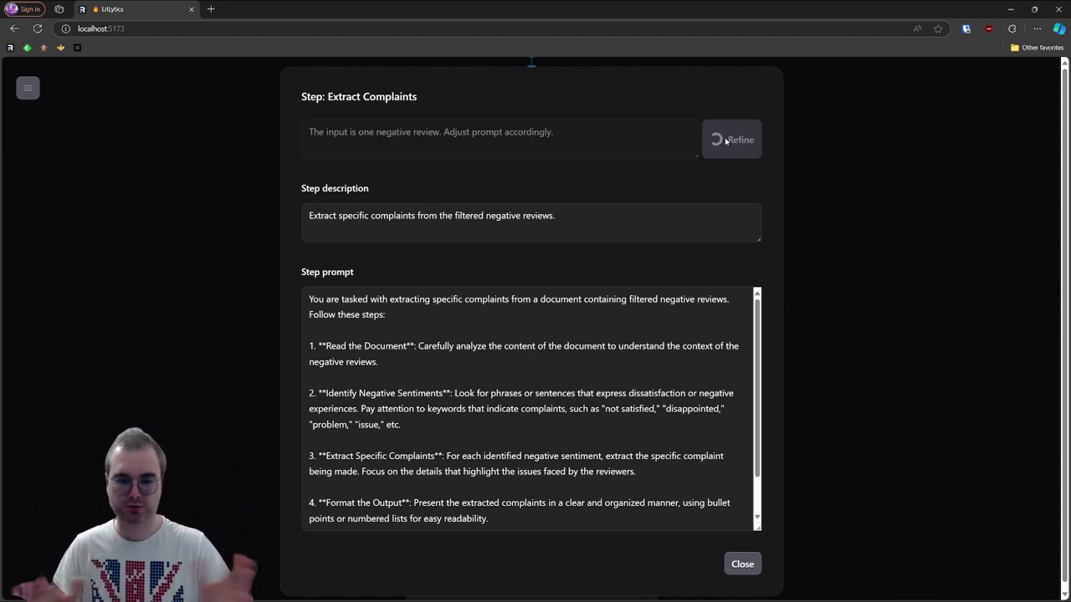
pyautogui.scroll(-2, 684, 400)
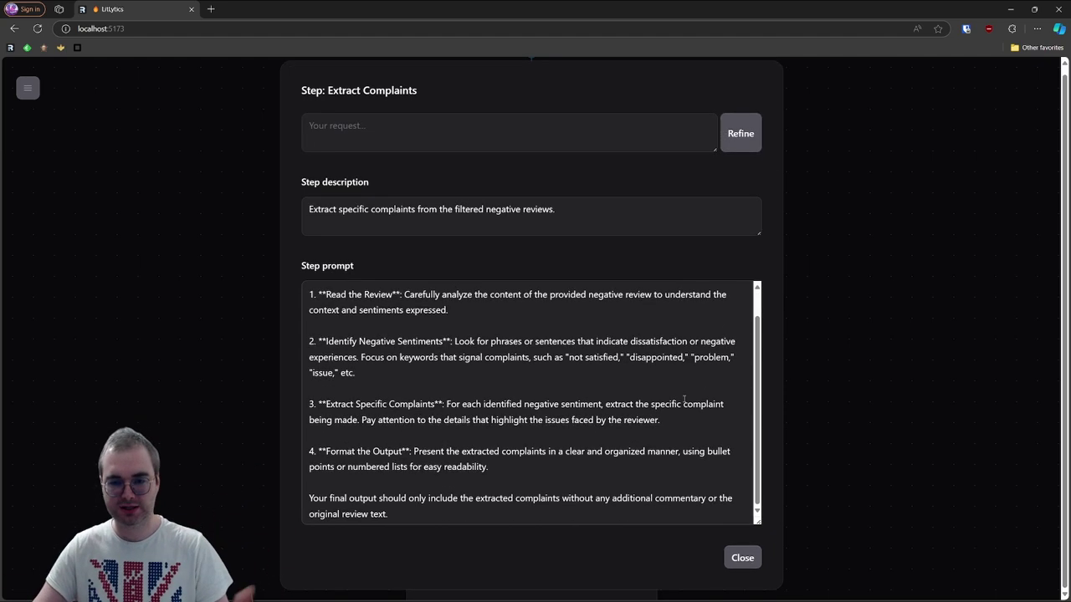
# Test Extract Complaints on negative_1.txt to get its list of complaints
pyautogui.click(853, 343)
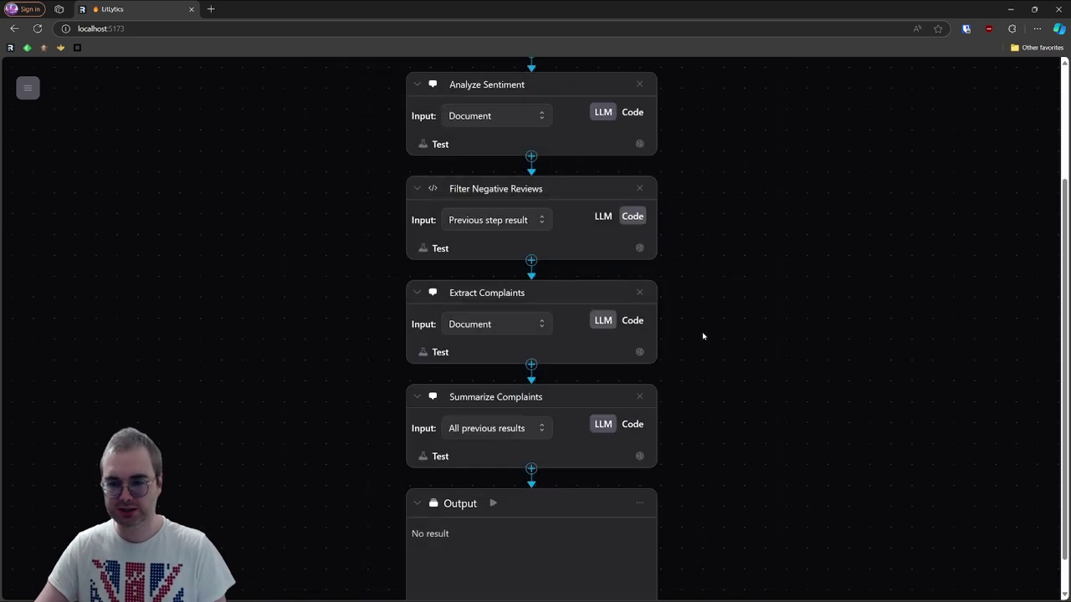
pyautogui.click(439, 351)
pyautogui.click(666, 320)
pyautogui.click(483, 272)
pyautogui.click(666, 320)
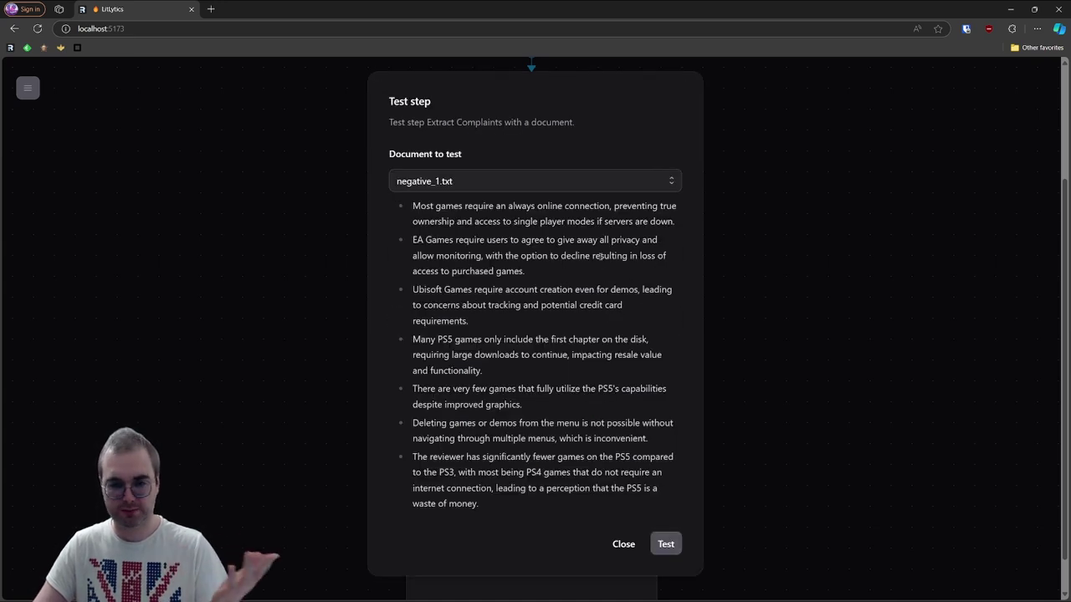
pyautogui.click(759, 285)
# Read through the Summarize Complaints step prompt in its settings, then close them
pyautogui.scroll(-1, 744, 318)
pyautogui.click(639, 414)
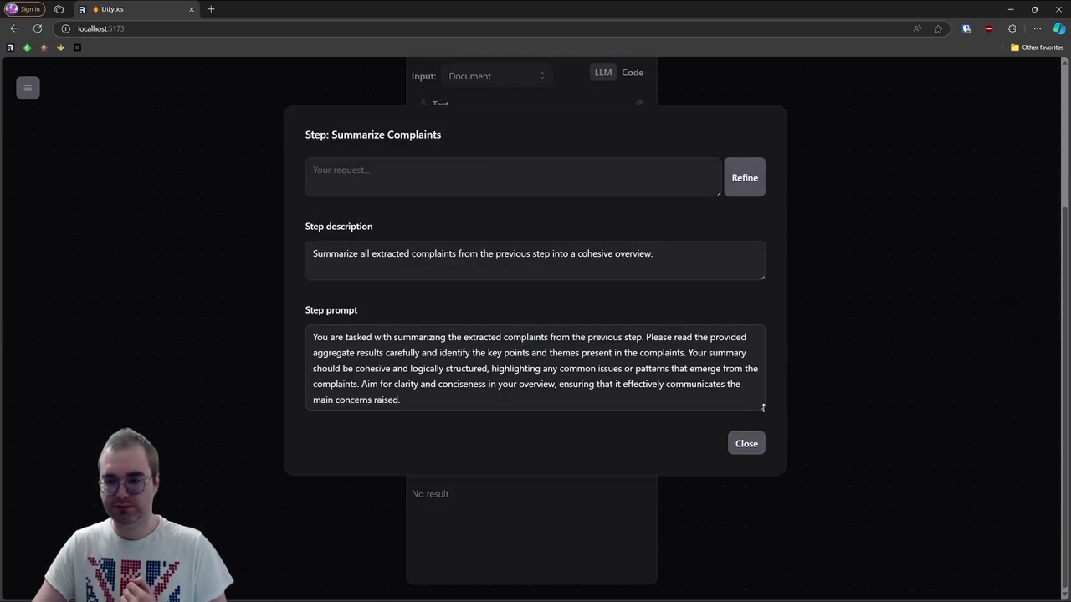
pyautogui.moveTo(763, 408); pyautogui.dragTo(763, 455)
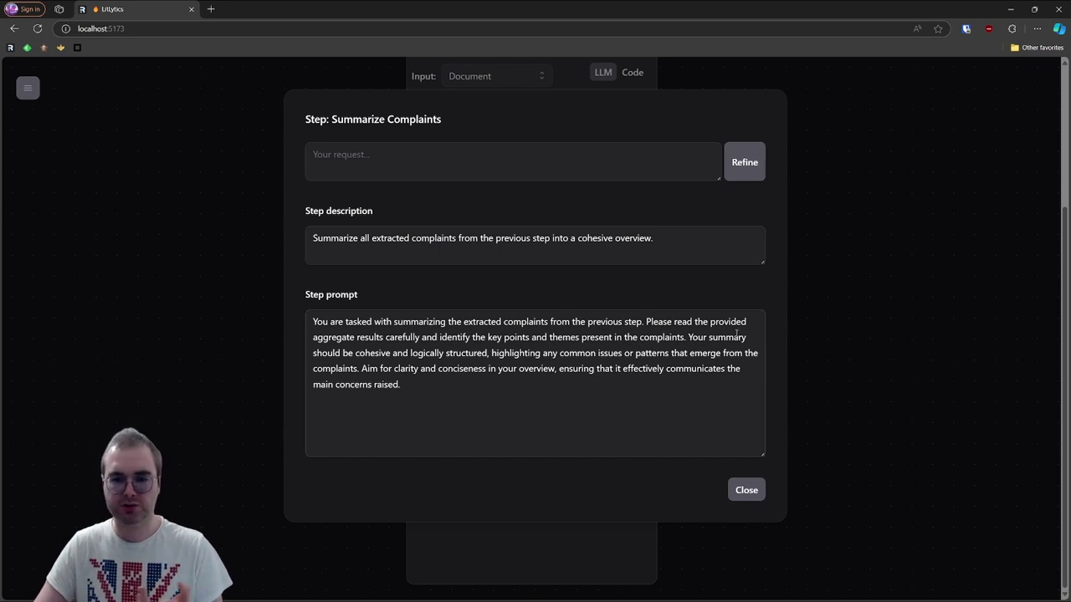
pyautogui.click(815, 323)
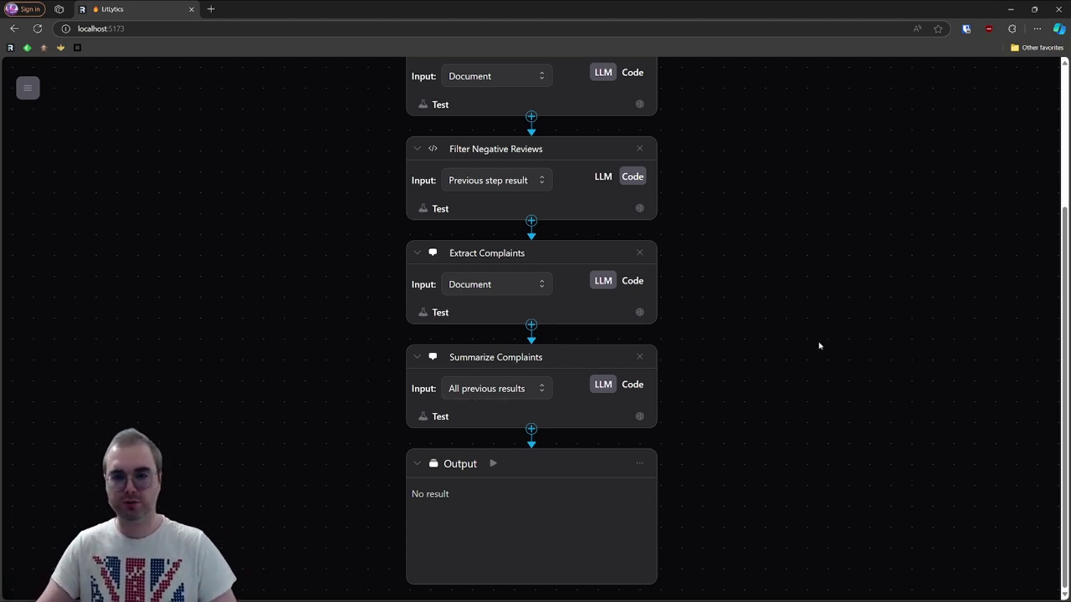
# Run the pipeline from the Output node and read the seven-complaint PS5 summary costing 0.087
pyautogui.click(492, 464)
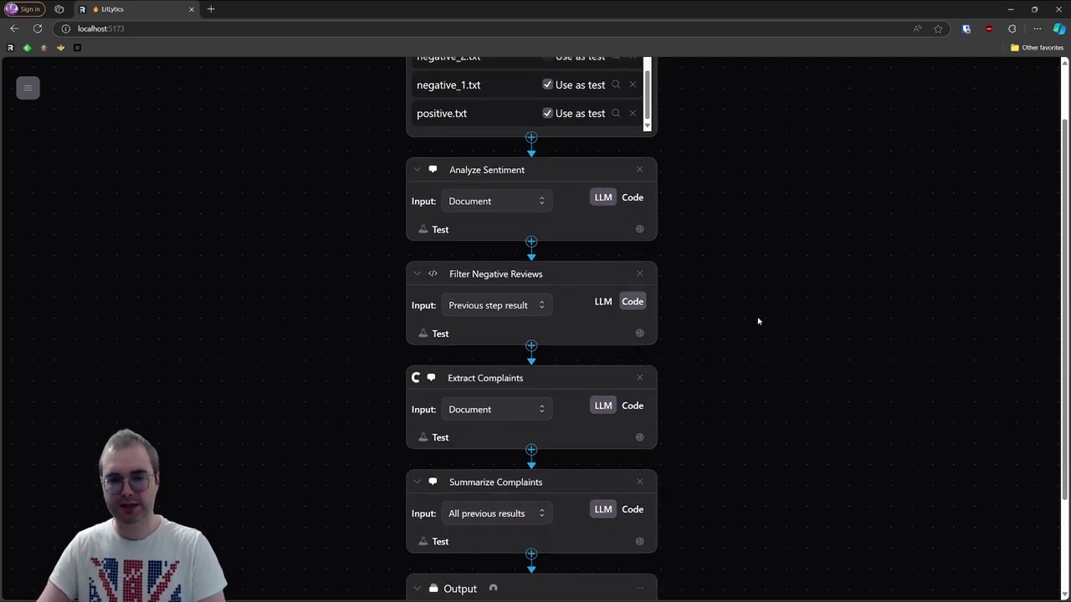
pyautogui.scroll(-2, 376, 309)
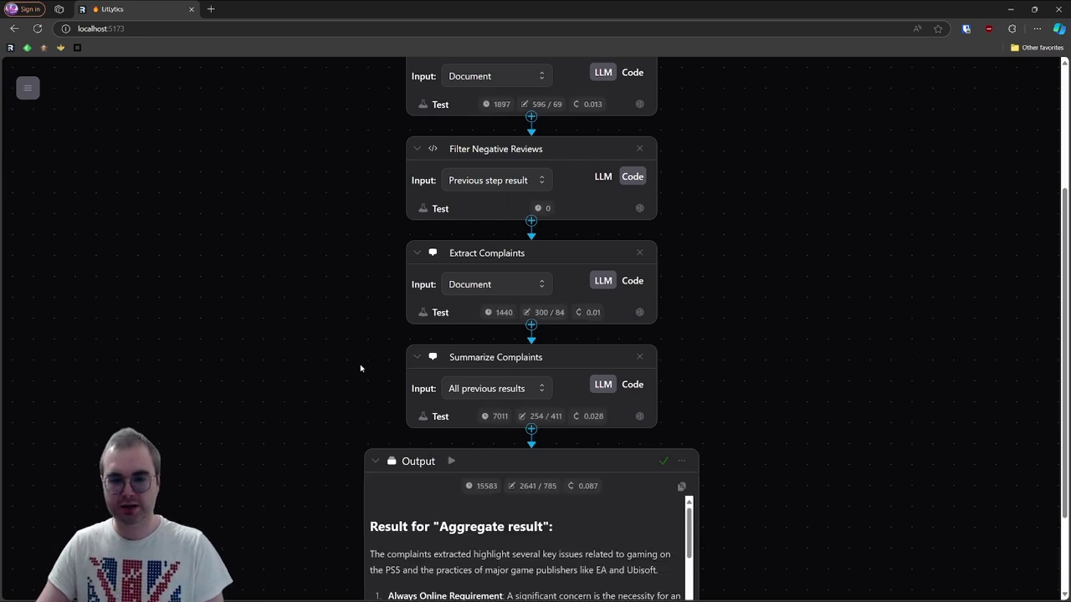
pyautogui.scroll(-2, 360, 368)
pyautogui.scroll(-3, 573, 467)
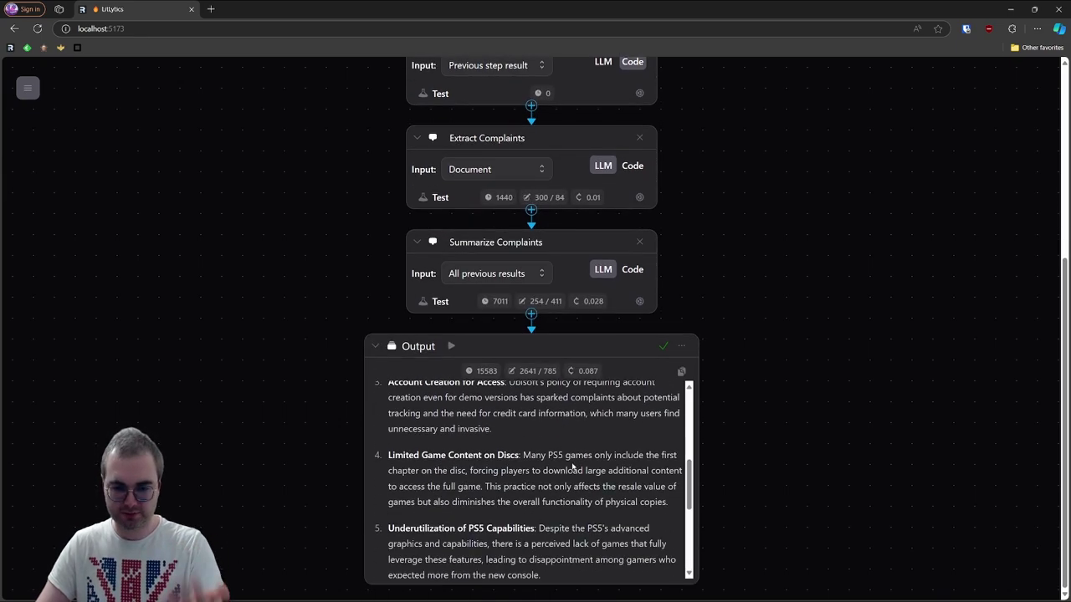
pyautogui.scroll(-3, 573, 467)
pyautogui.scroll(10, 576, 493)
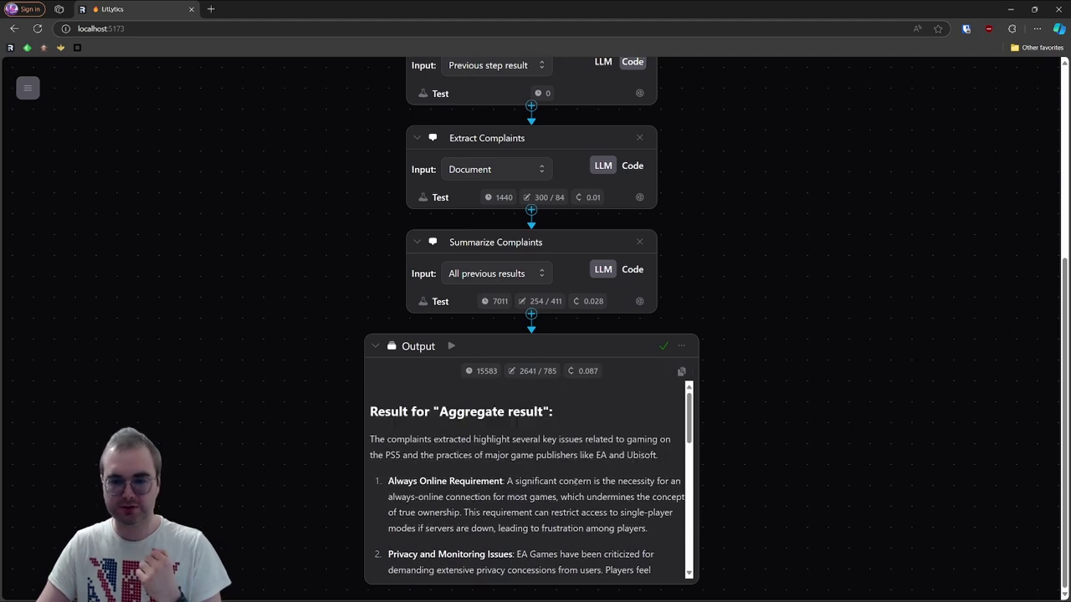
pyautogui.scroll(-5, 575, 481)
pyautogui.scroll(-2, 574, 482)
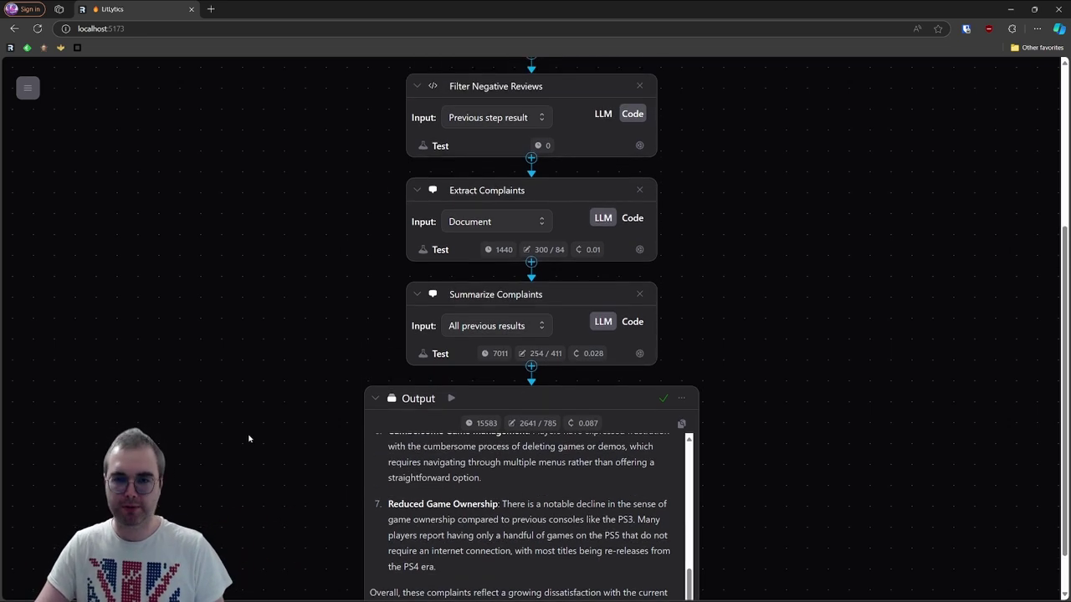
pyautogui.scroll(1, 260, 437)
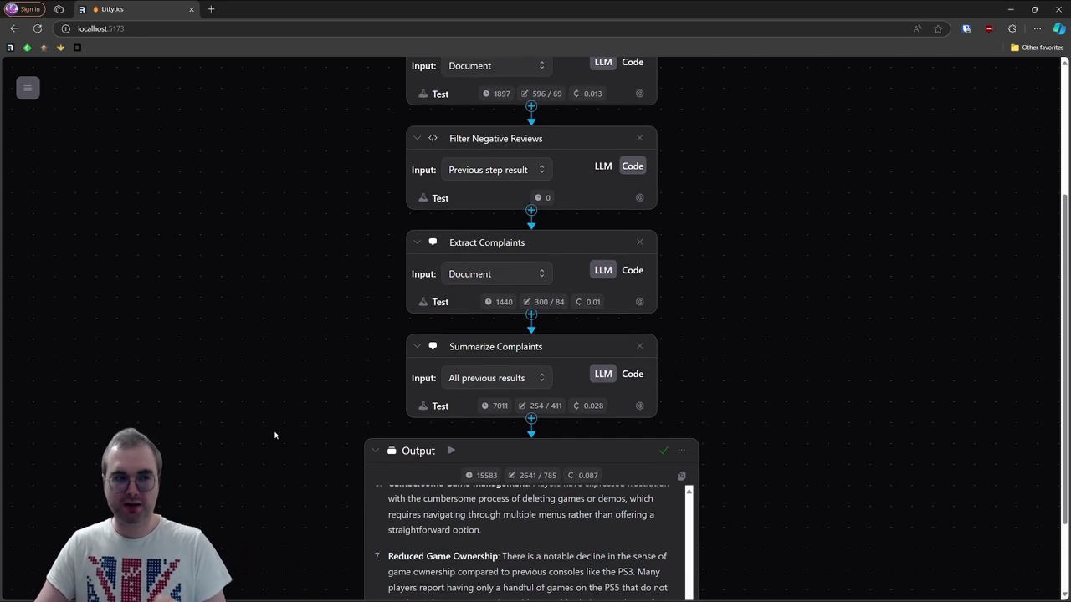
pyautogui.scroll(1, 303, 433)
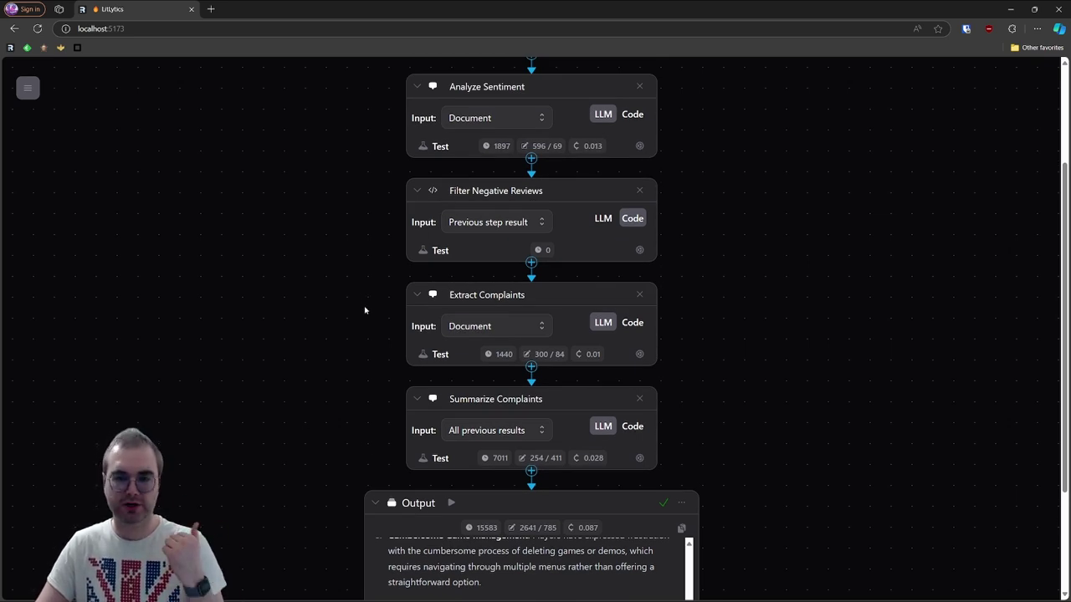
pyautogui.scroll(-3, 365, 310)
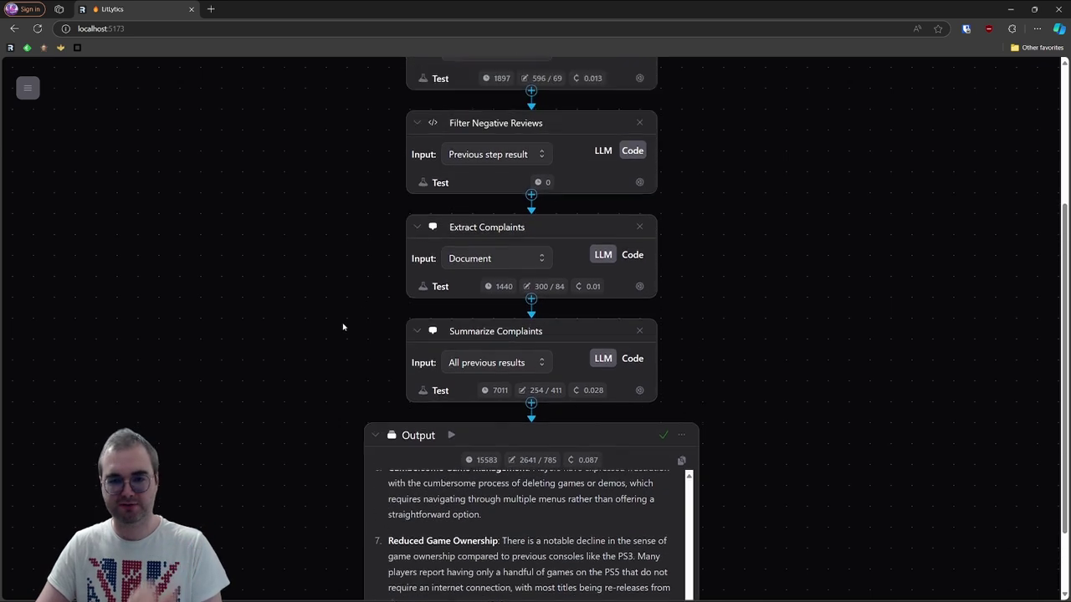
pyautogui.scroll(2, 342, 327)
pyautogui.scroll(3, 342, 327)
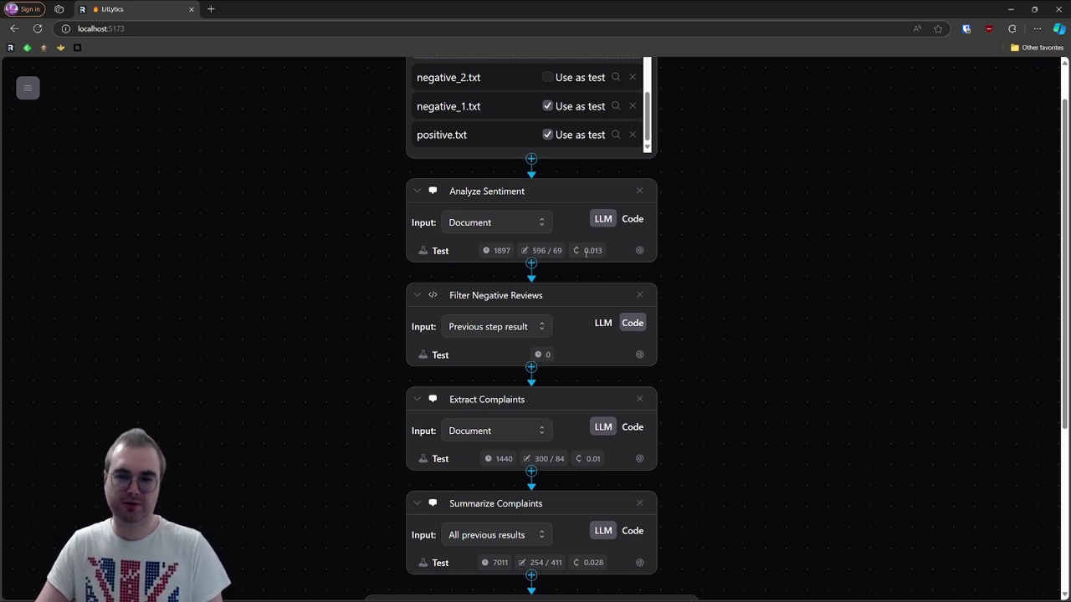
pyautogui.scroll(-1, 585, 252)
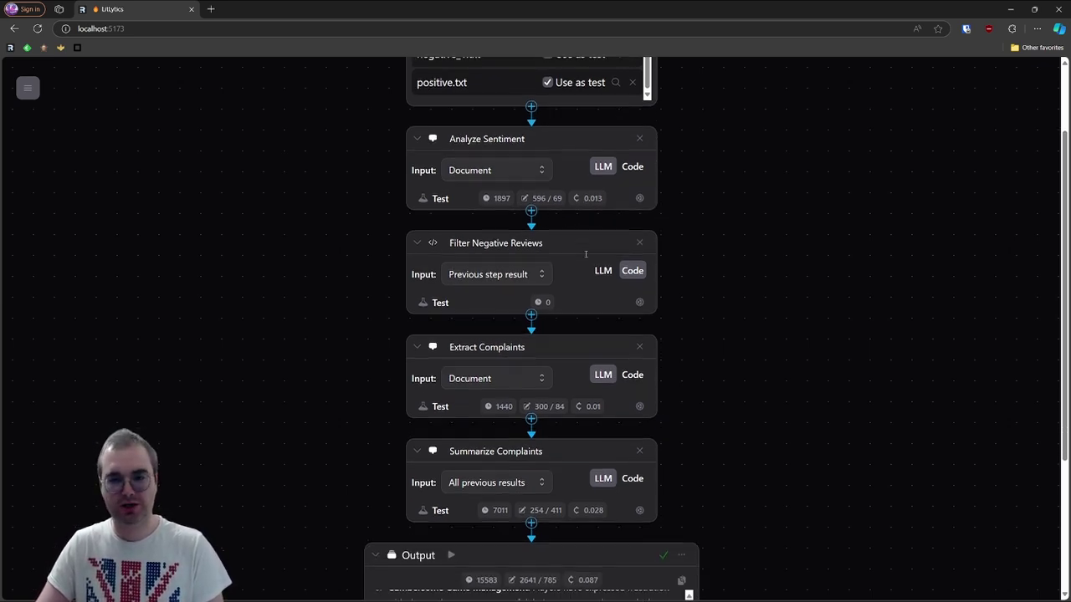
pyautogui.scroll(-3, 753, 247)
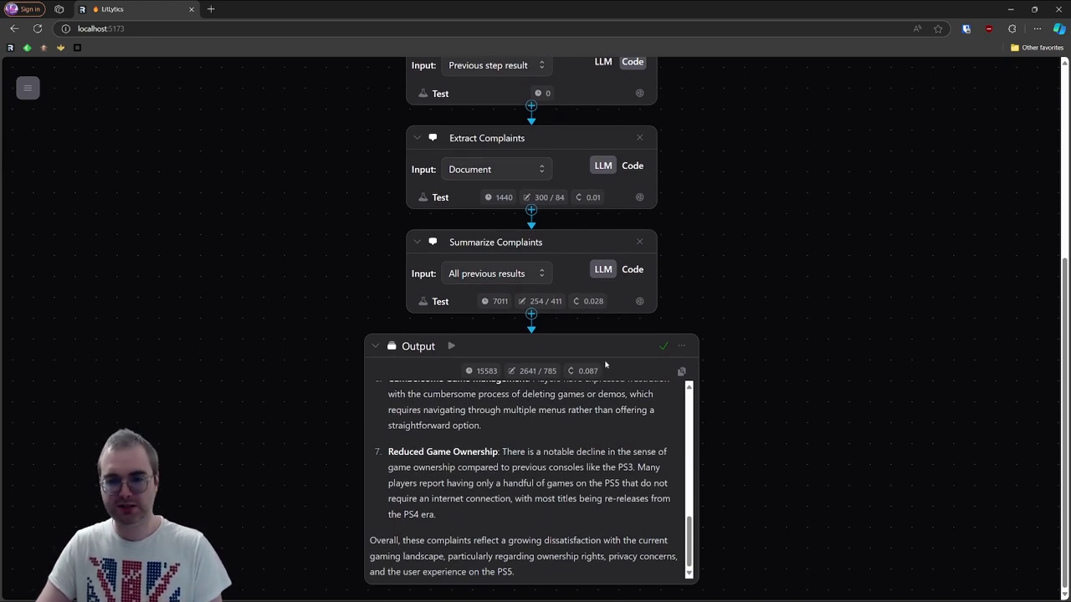
pyautogui.scroll(15, 495, 404)
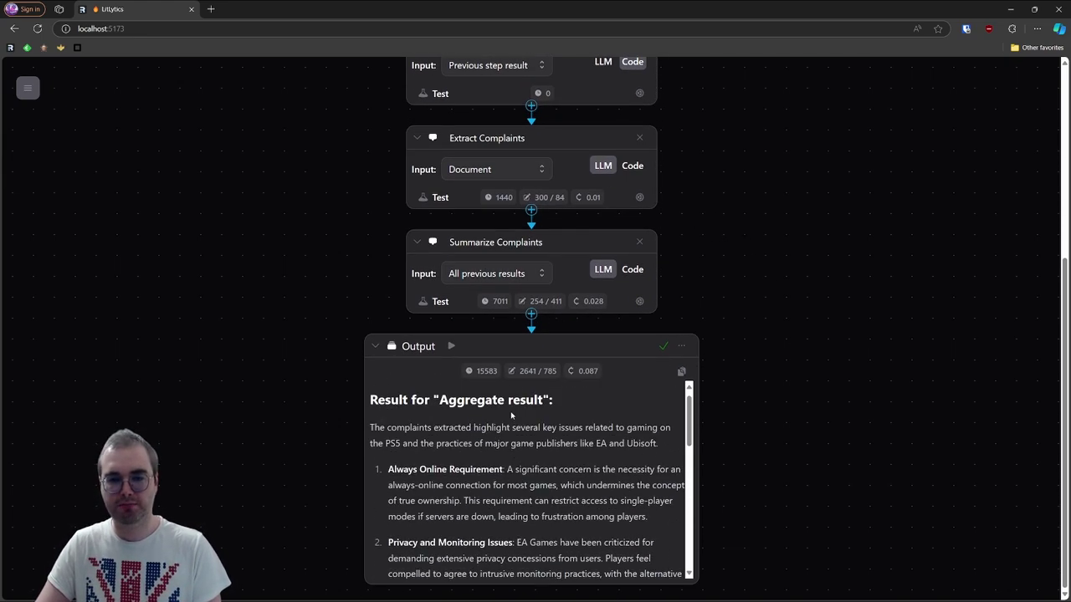